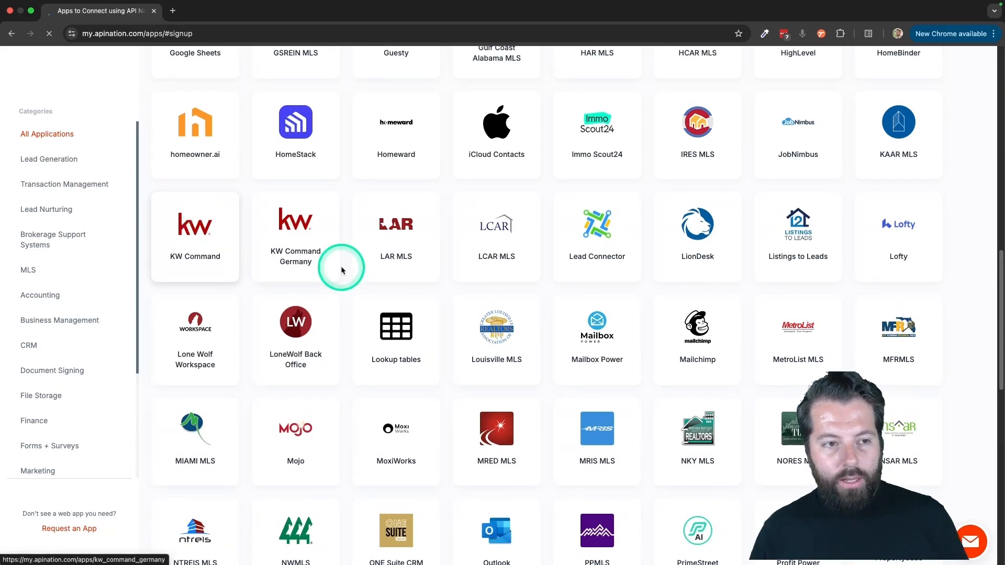
- Search the apps to sync with KW Command for "real", choose Realtor.com Connections Plus, and activate its contacts to KW Command contacts sync
{"action": "scroll", "coordinate": [492, 398], "scroll_direction": "down", "scroll_amount": 4}
{"action": "scroll", "coordinate": [492, 398], "scroll_direction": "down", "scroll_amount": 1}
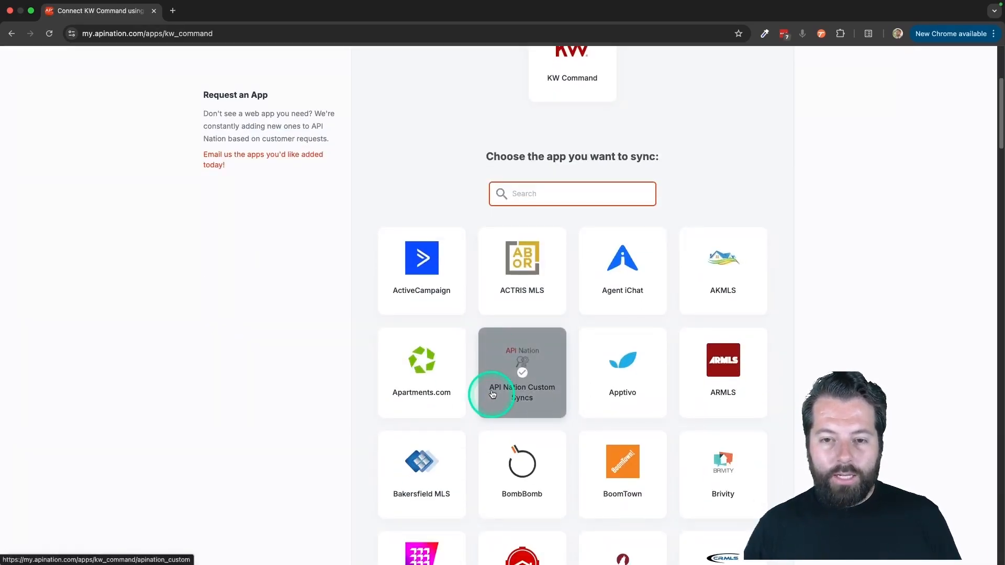
{"action": "left_click", "coordinate": [534, 194]}
{"action": "left_click", "coordinate": [592, 244]}
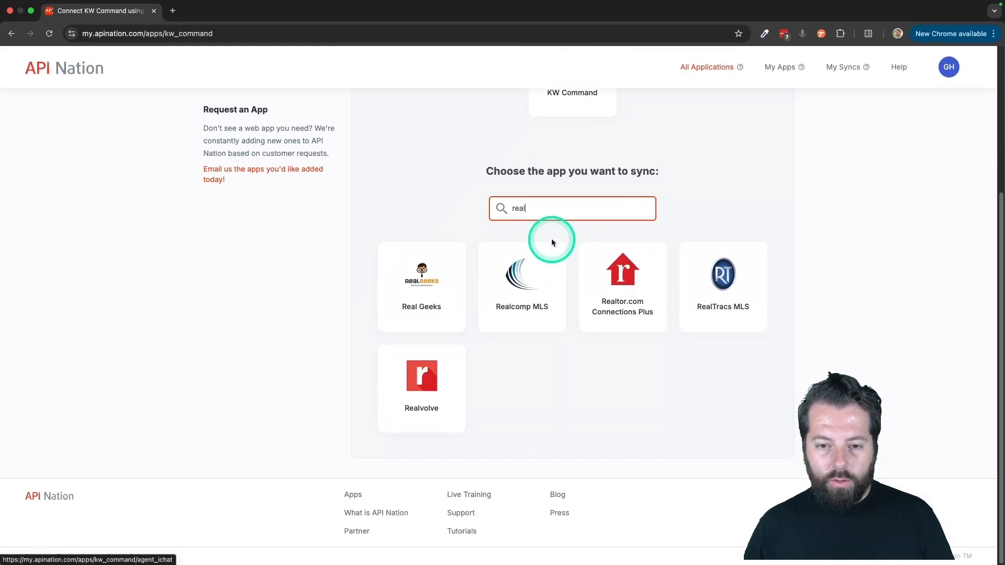
{"action": "left_click", "coordinate": [630, 298]}
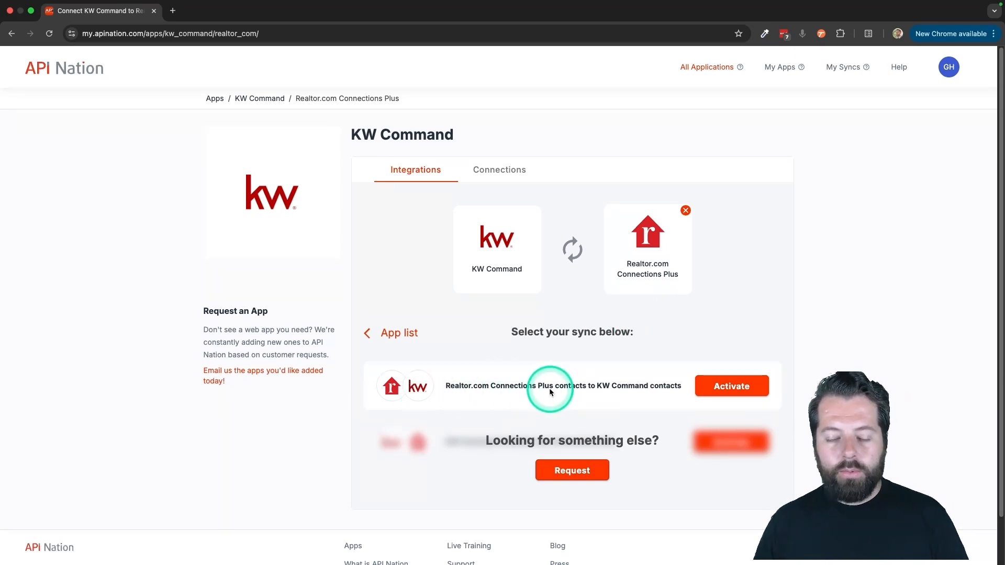
{"action": "left_click", "coordinate": [731, 388]}
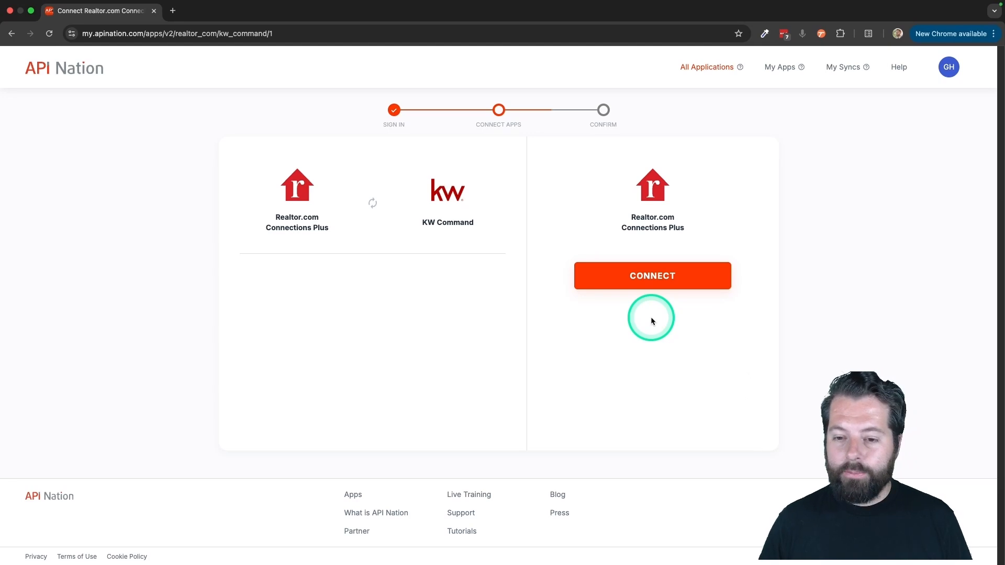
- Create a new Realtor.com Connections Plus connection, labelling it with a custom name based on the account owner's first name
{"action": "left_click", "coordinate": [655, 280]}
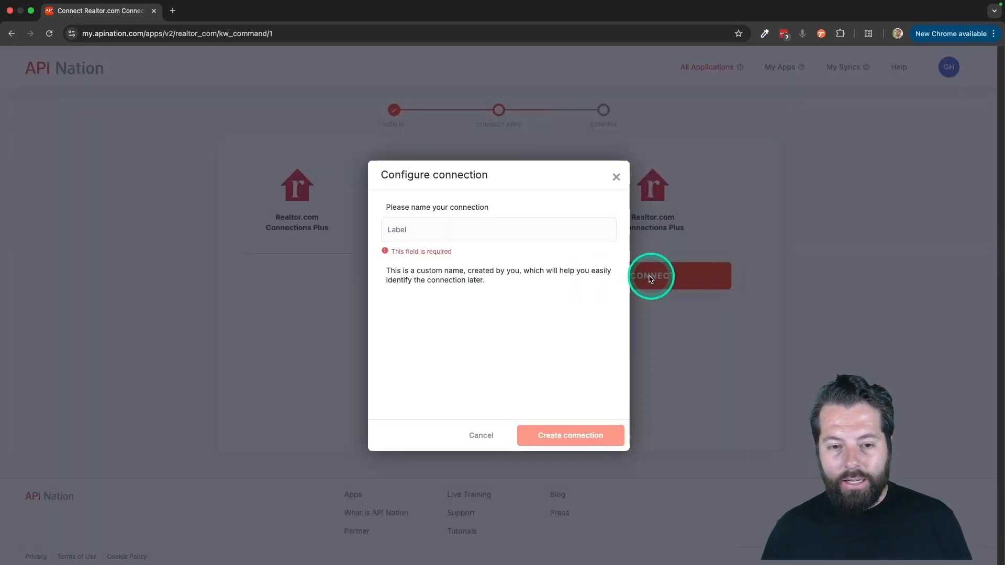
{"action": "left_click", "coordinate": [420, 233]}
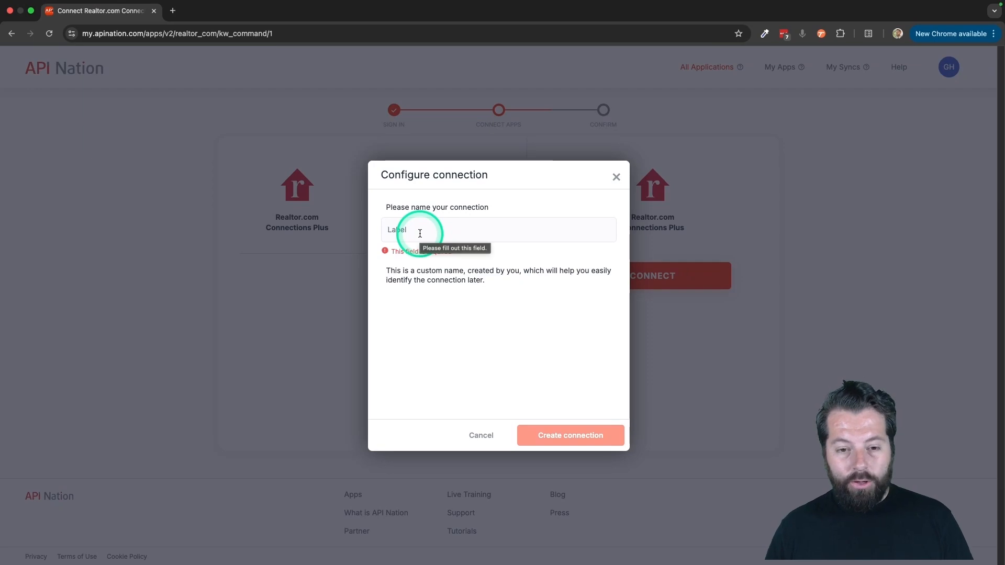
{"action": "left_click", "coordinate": [419, 234]}
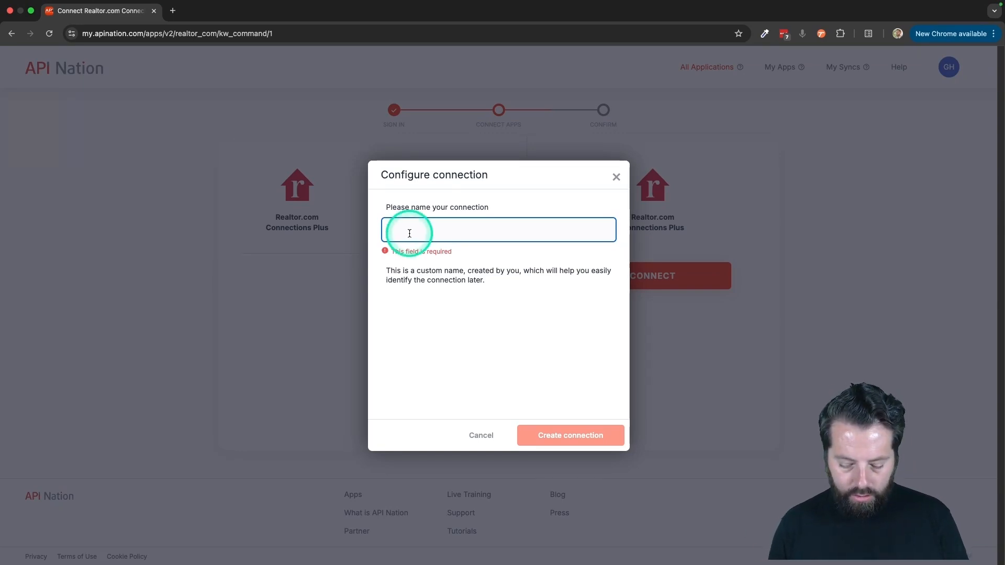
{"action": "type", "text": "gabeCo"}
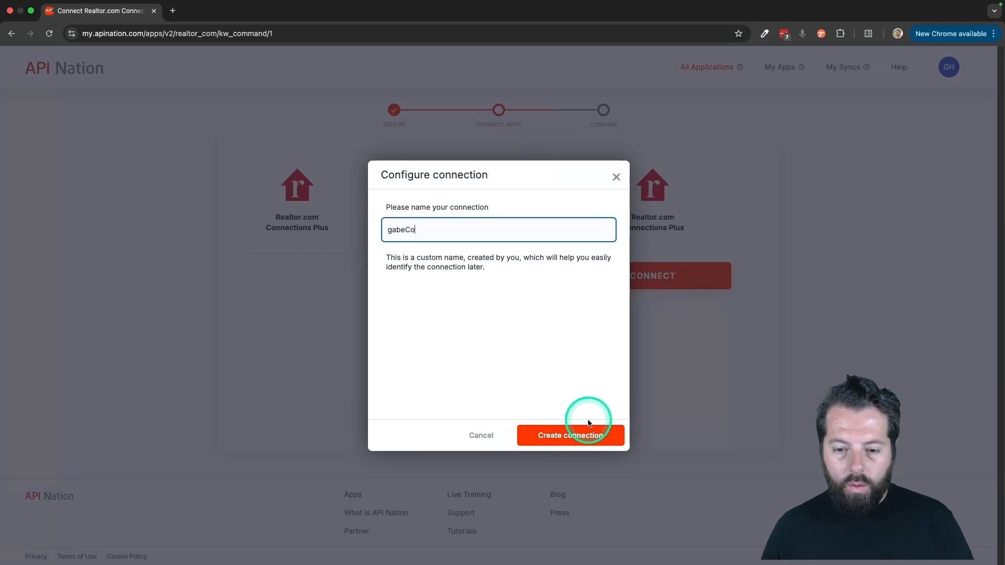
{"action": "left_click", "coordinate": [560, 434]}
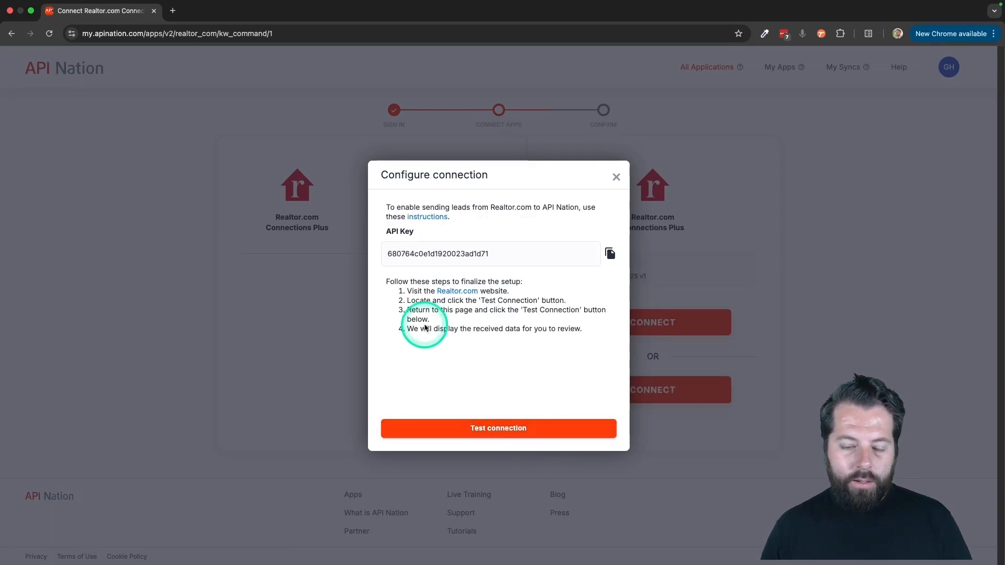
- Open the linked Realtor.com connection instructions and read them through Step 5 on copying the API Nation API key
{"action": "left_click", "coordinate": [429, 217]}
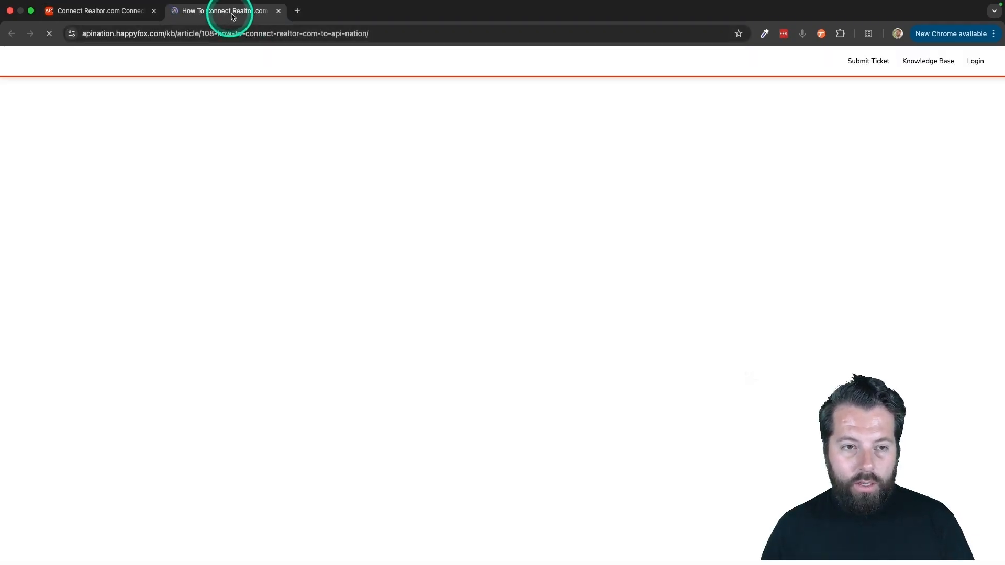
{"action": "left_click", "coordinate": [276, 168]}
{"action": "scroll", "coordinate": [278, 167], "scroll_direction": "down", "scroll_amount": 1}
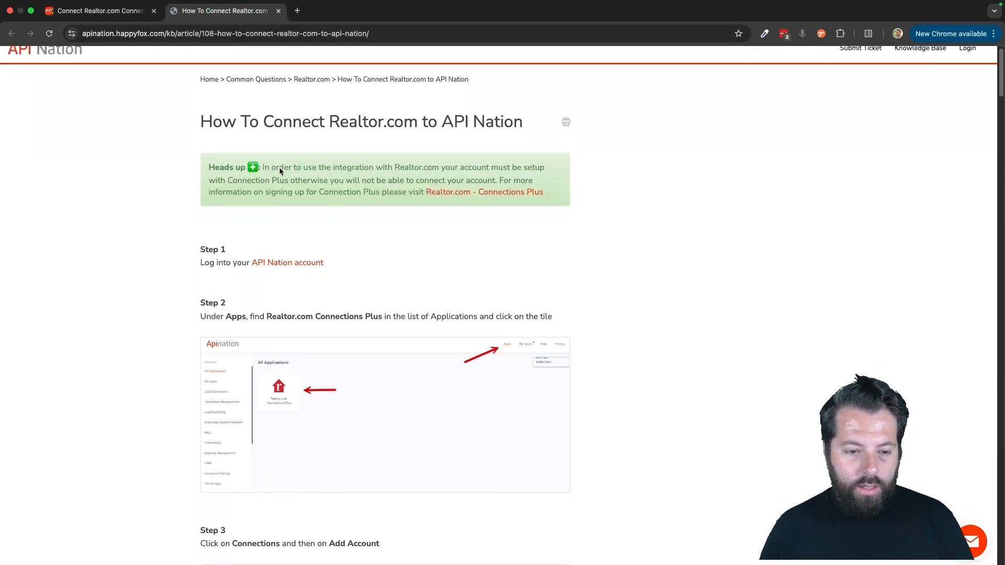
{"action": "scroll", "coordinate": [280, 171], "scroll_direction": "down", "scroll_amount": 8}
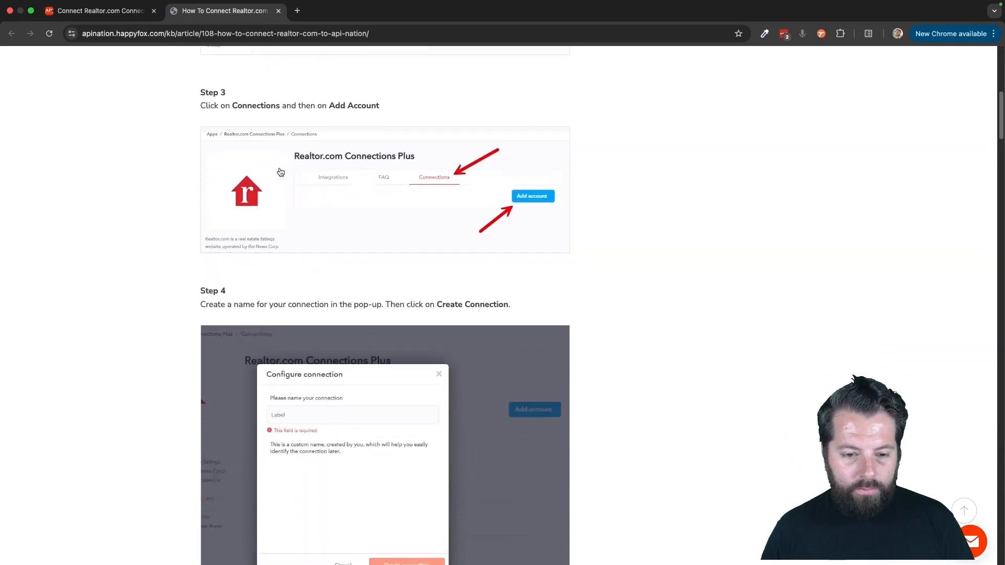
{"action": "scroll", "coordinate": [280, 173], "scroll_direction": "down", "scroll_amount": 9}
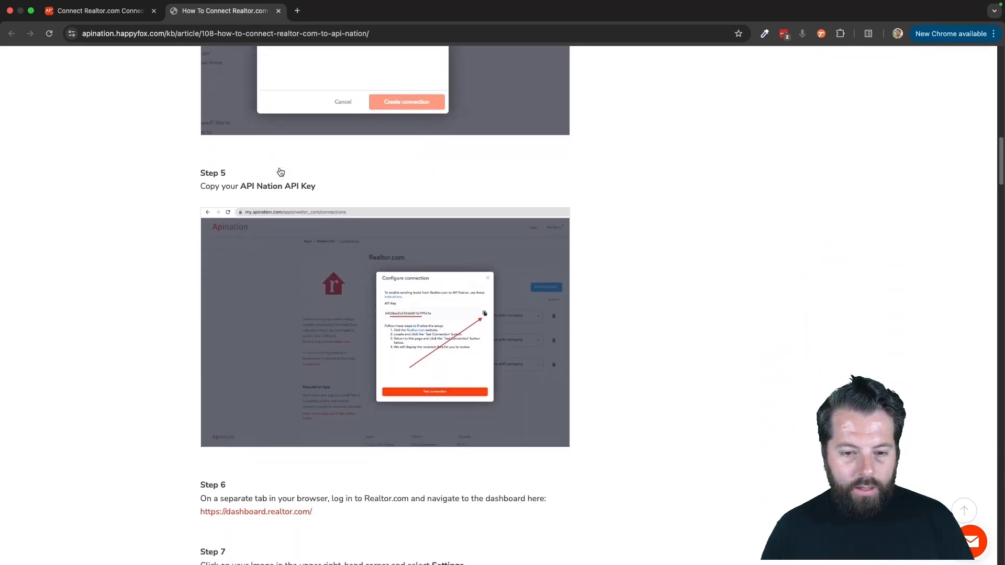
{"action": "scroll", "coordinate": [281, 172], "scroll_direction": "down", "scroll_amount": 4}
{"action": "left_click", "coordinate": [241, 106]}
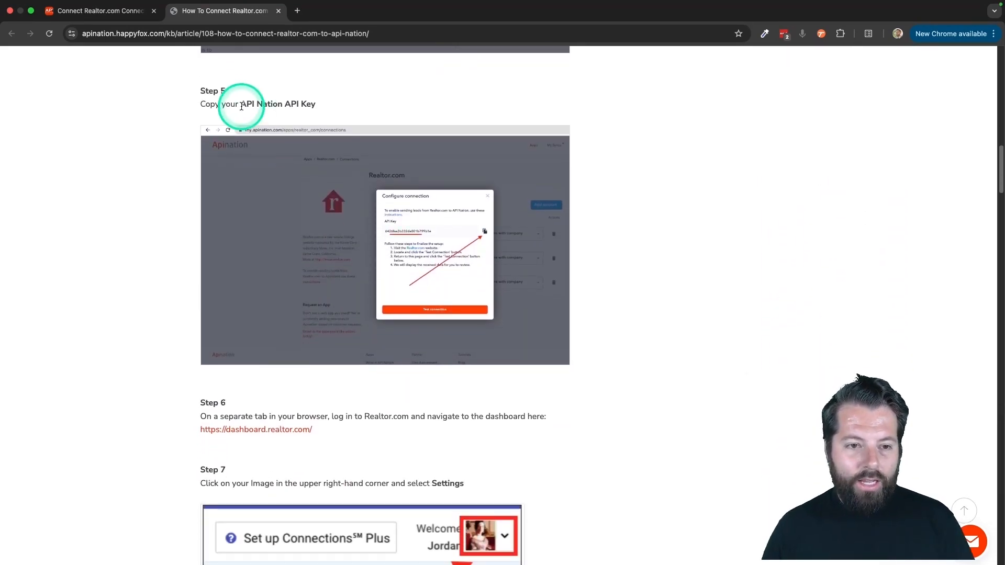
- Copy the API key from the connection configuration and return to the Realtor.com instructions article
{"action": "left_click", "coordinate": [110, 14]}
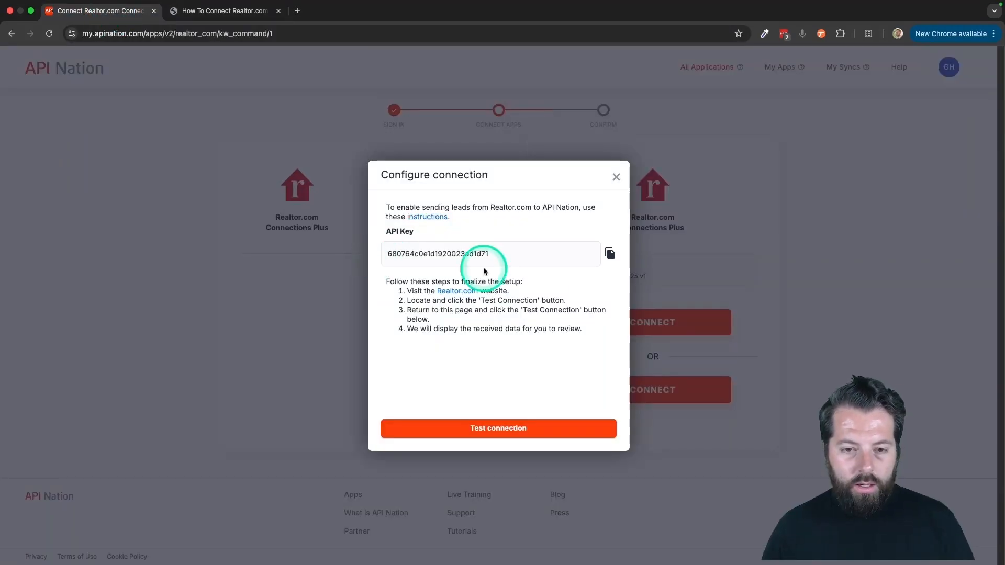
{"action": "left_click", "coordinate": [609, 254]}
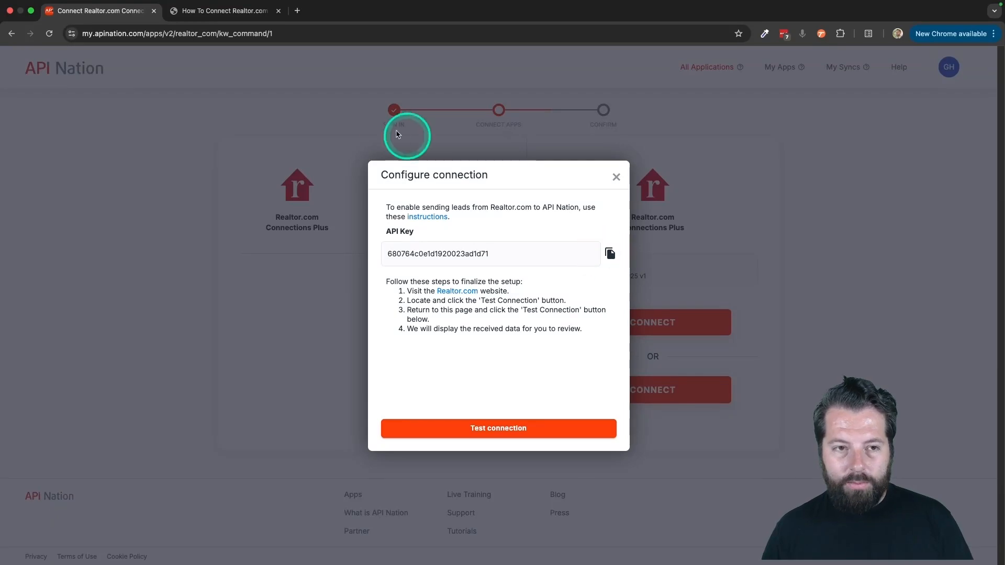
{"action": "left_click", "coordinate": [204, 15]}
- Read Steps 6 to 9 of the instructions, covering the Realtor.com dashboard, Settings, Lead Settings and the Add Lead Delivery API link
{"action": "scroll", "coordinate": [274, 161], "scroll_direction": "down", "scroll_amount": 5}
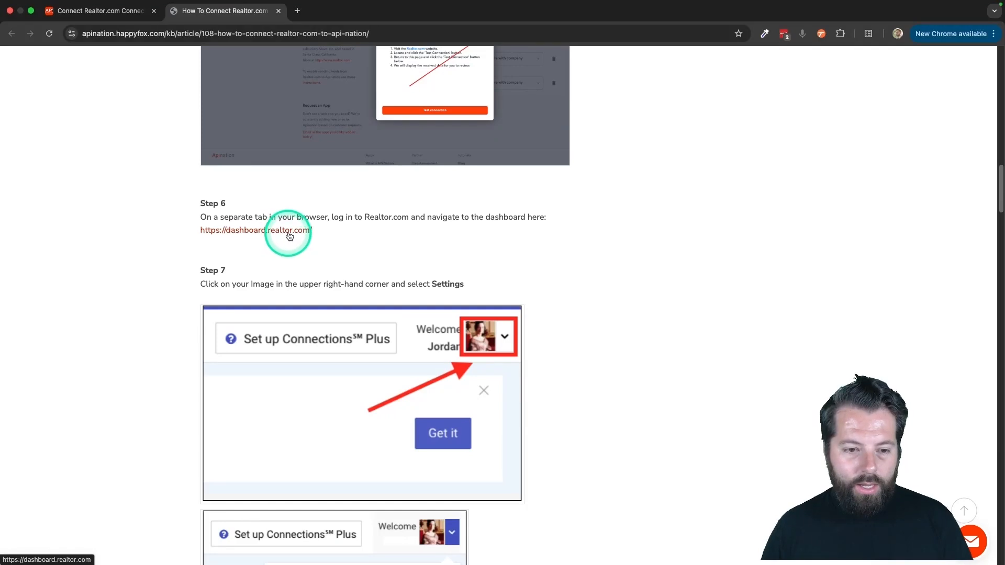
{"action": "scroll", "coordinate": [284, 263], "scroll_direction": "down", "scroll_amount": 5}
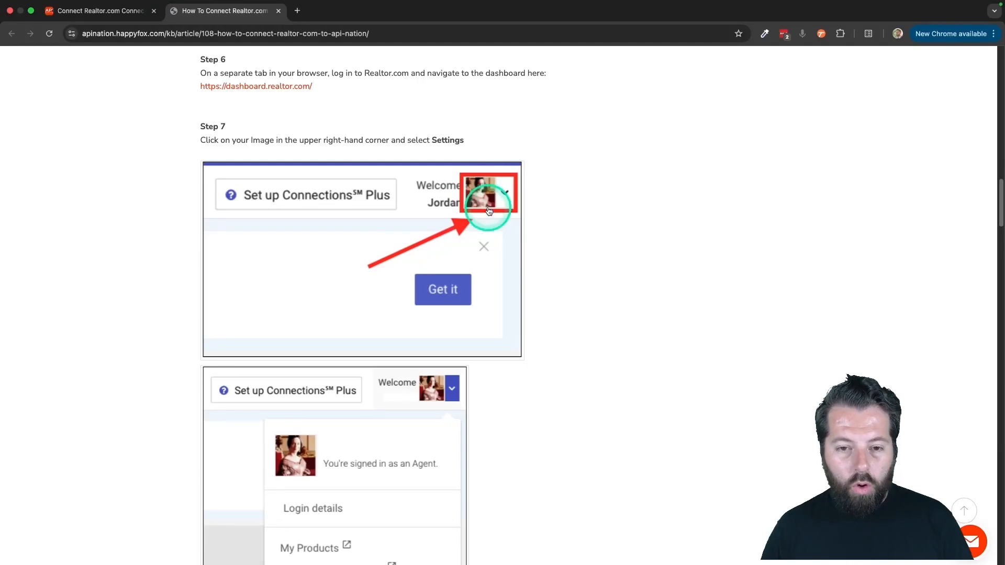
{"action": "scroll", "coordinate": [499, 254], "scroll_direction": "down", "scroll_amount": 5}
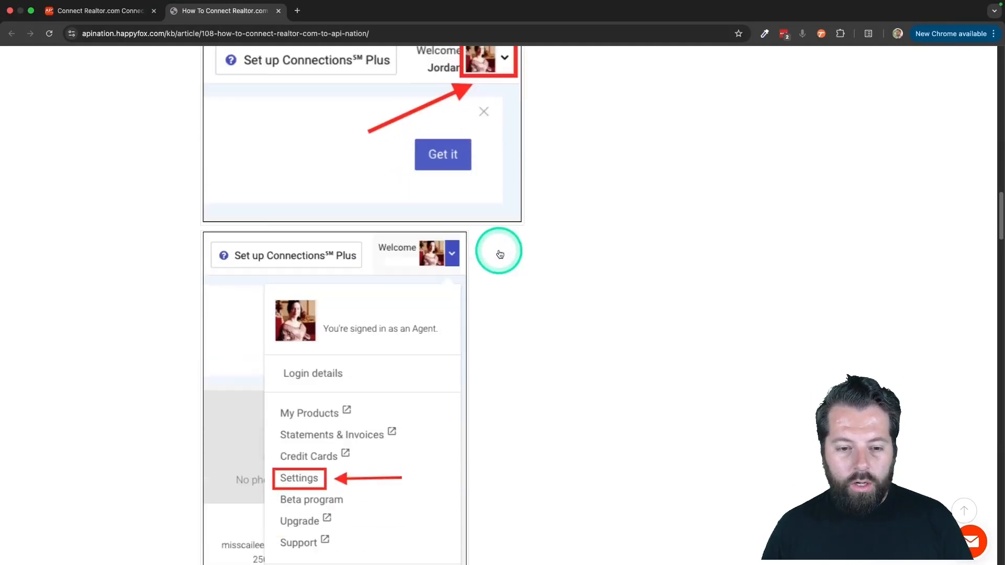
{"action": "scroll", "coordinate": [500, 254], "scroll_direction": "down", "scroll_amount": 5}
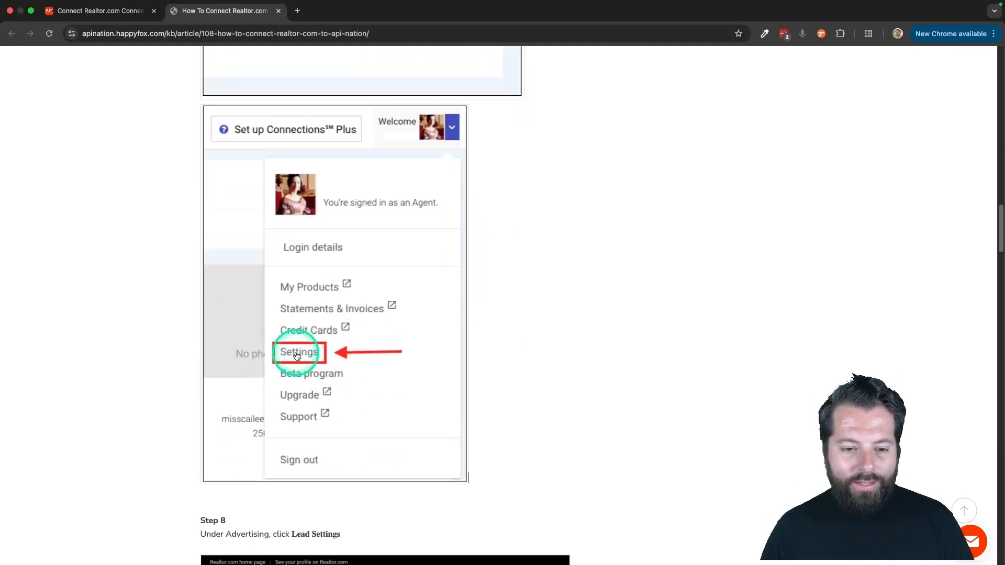
{"action": "scroll", "coordinate": [314, 343], "scroll_direction": "down", "scroll_amount": 10}
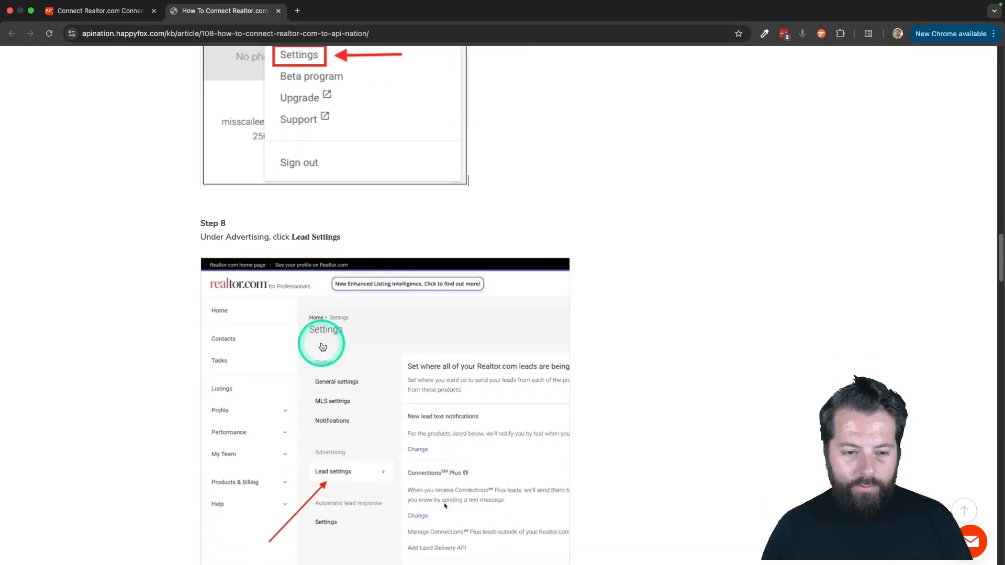
{"action": "scroll", "coordinate": [322, 347], "scroll_direction": "down", "scroll_amount": 7}
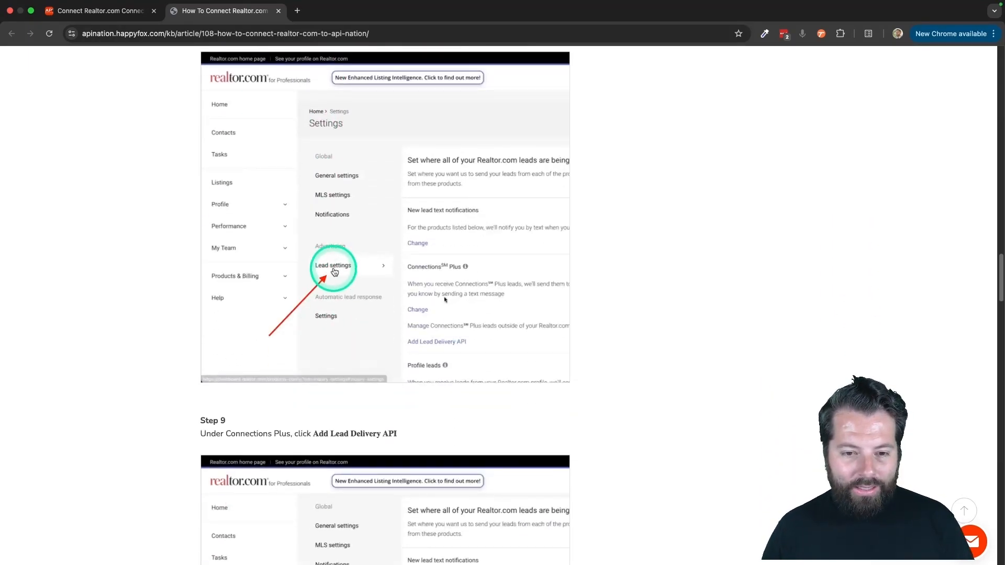
{"action": "scroll", "coordinate": [385, 303], "scroll_direction": "down", "scroll_amount": 6}
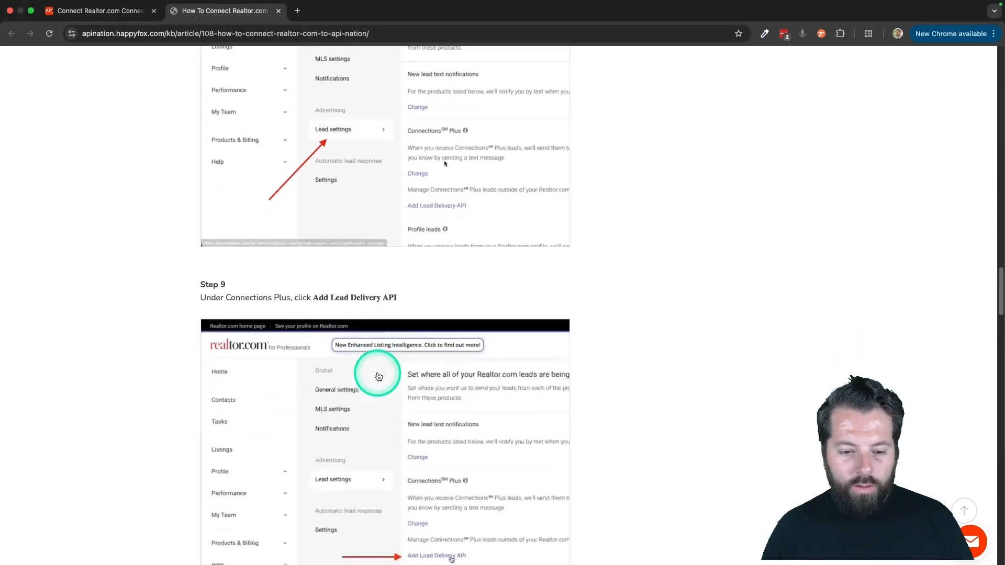
{"action": "scroll", "coordinate": [384, 303], "scroll_direction": "down", "scroll_amount": 5}
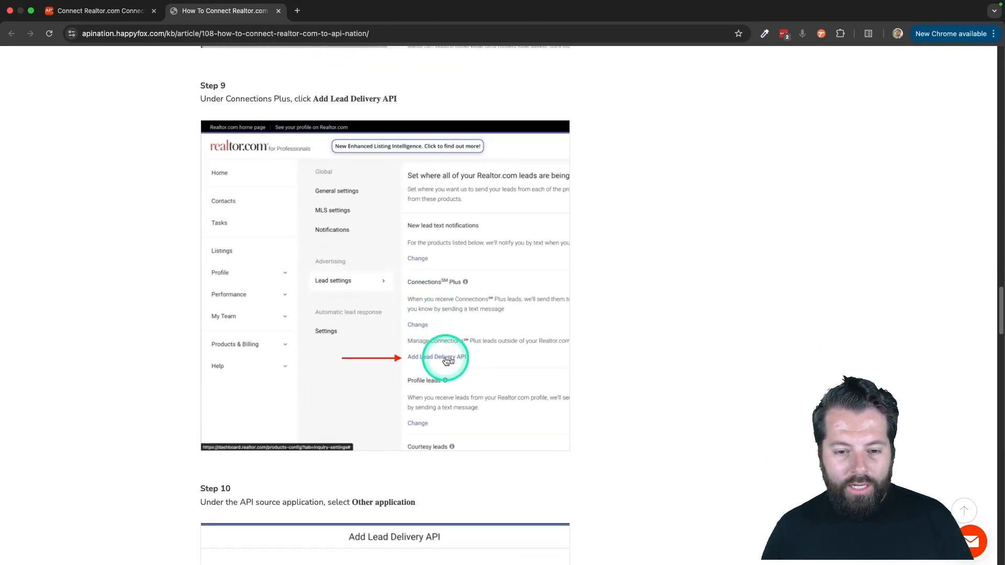
{"action": "scroll", "coordinate": [427, 361], "scroll_direction": "up", "scroll_amount": 5}
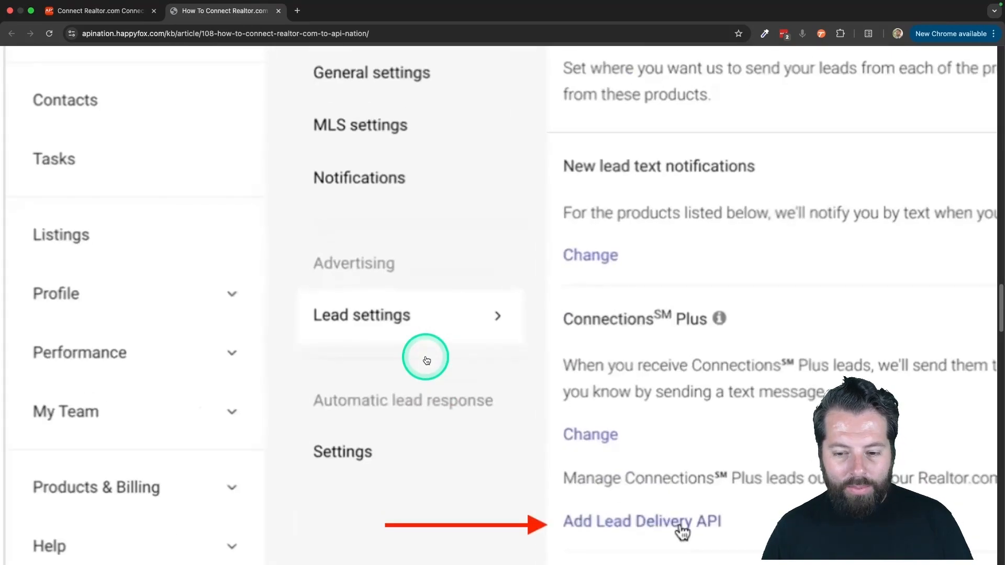
{"action": "scroll", "coordinate": [423, 360], "scroll_direction": "down", "scroll_amount": 4}
{"action": "scroll", "coordinate": [422, 358], "scroll_direction": "down", "scroll_amount": 1}
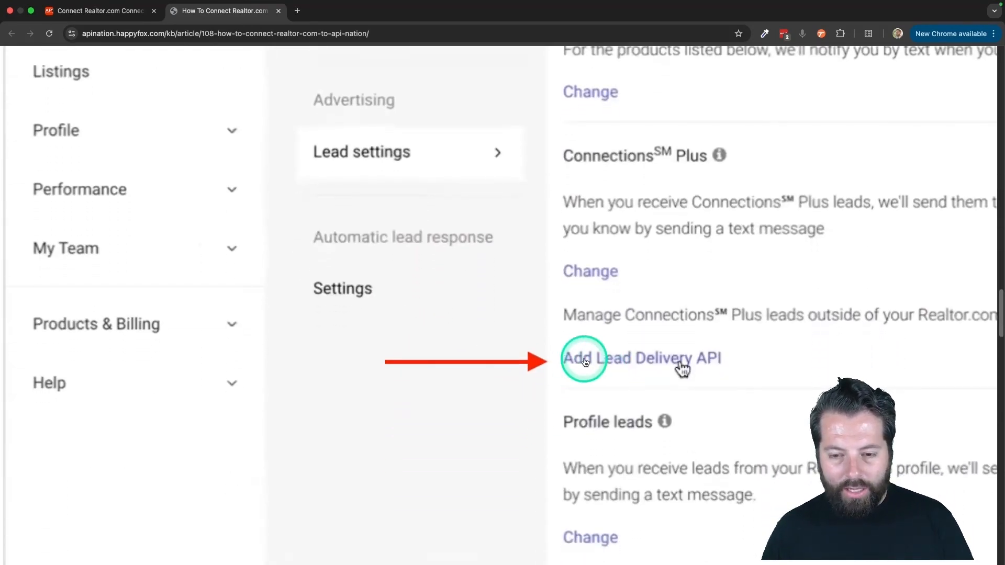
- Examine Steps 10 to 14 of the instructions on the source application, application URL, API key fields, saving and testing the connection
{"action": "scroll", "coordinate": [585, 362], "scroll_direction": "down", "scroll_amount": 5}
{"action": "scroll", "coordinate": [585, 361], "scroll_direction": "down", "scroll_amount": 6}
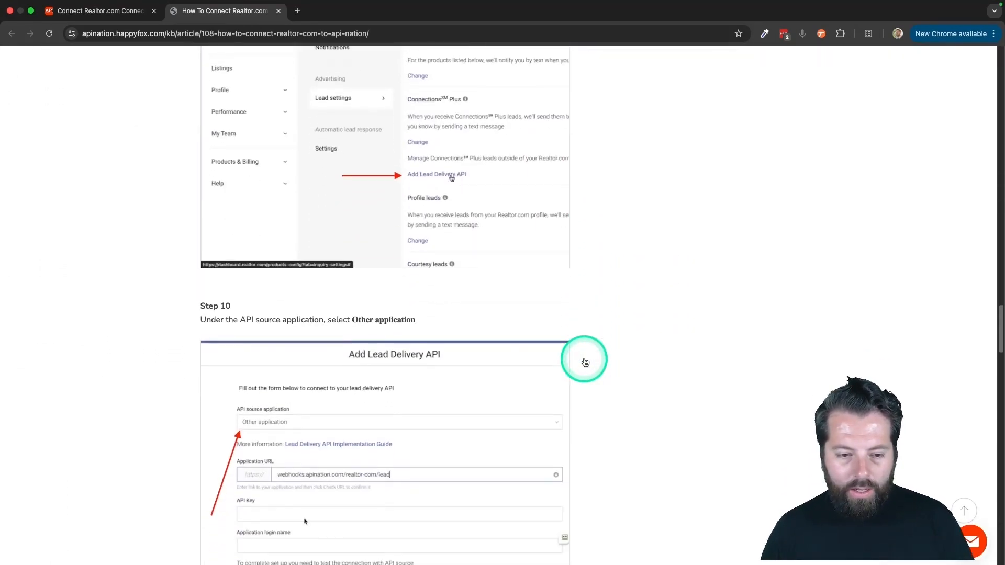
{"action": "scroll", "coordinate": [584, 362], "scroll_direction": "down", "scroll_amount": 2}
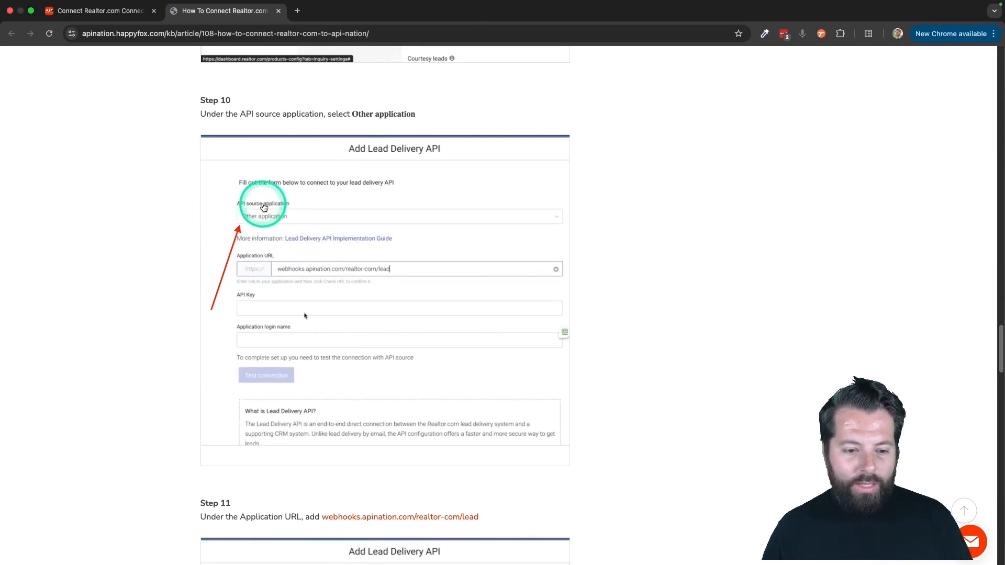
{"action": "scroll", "coordinate": [291, 232], "scroll_direction": "down", "scroll_amount": 1}
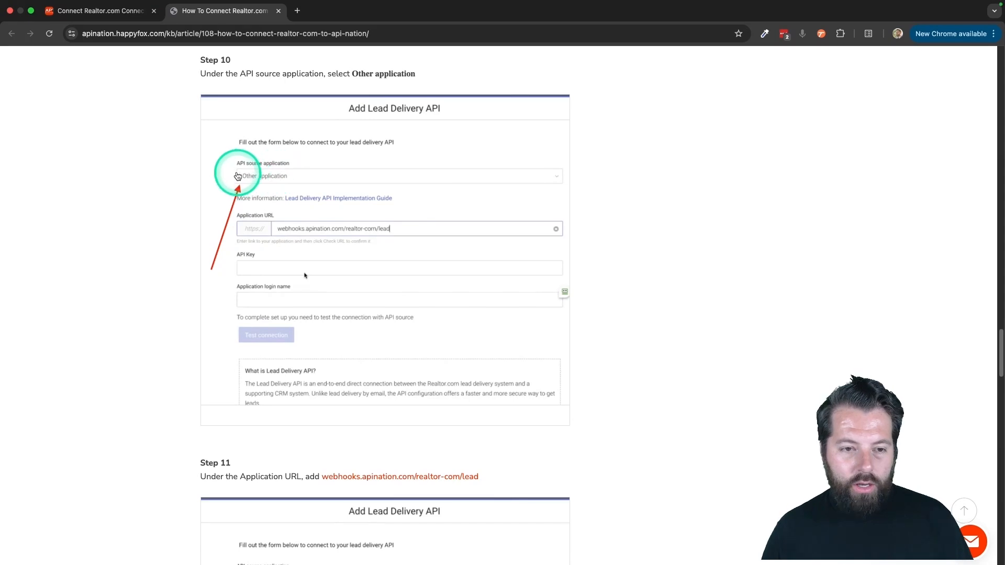
{"action": "scroll", "coordinate": [259, 181], "scroll_direction": "down", "scroll_amount": 2}
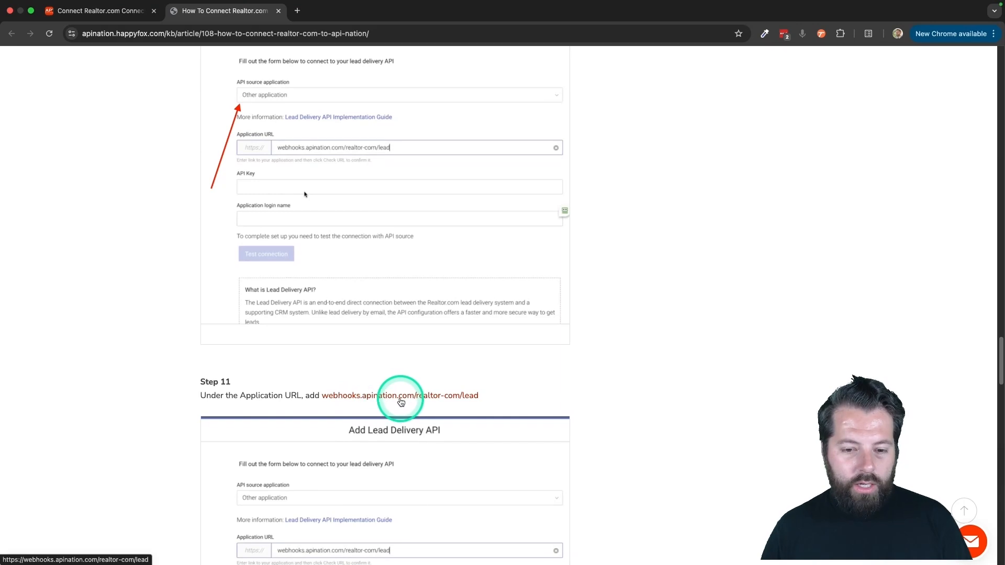
{"action": "scroll", "coordinate": [419, 400], "scroll_direction": "up", "scroll_amount": 1}
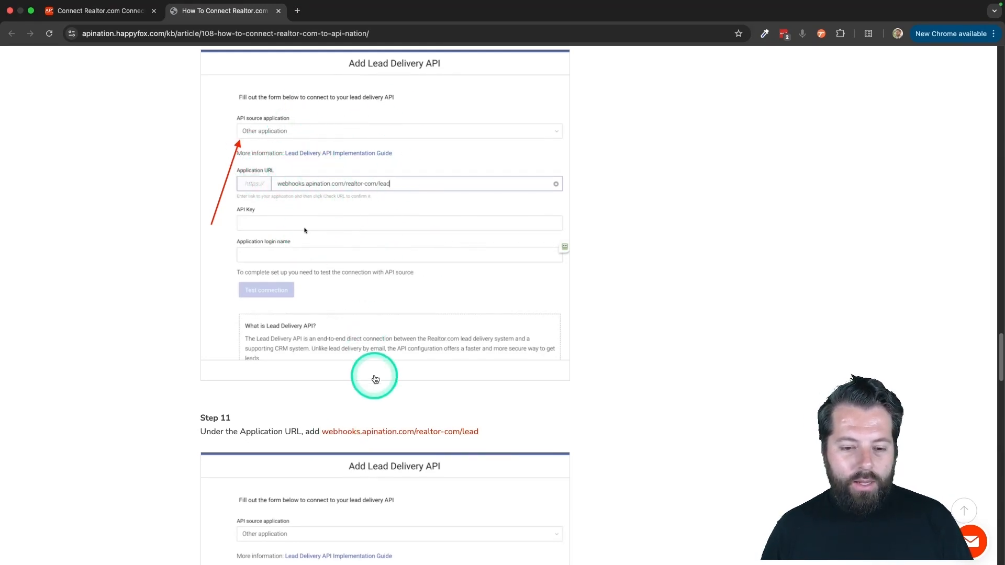
{"action": "scroll", "coordinate": [376, 435], "scroll_direction": "down", "scroll_amount": 3}
{"action": "scroll", "coordinate": [374, 444], "scroll_direction": "down", "scroll_amount": 5}
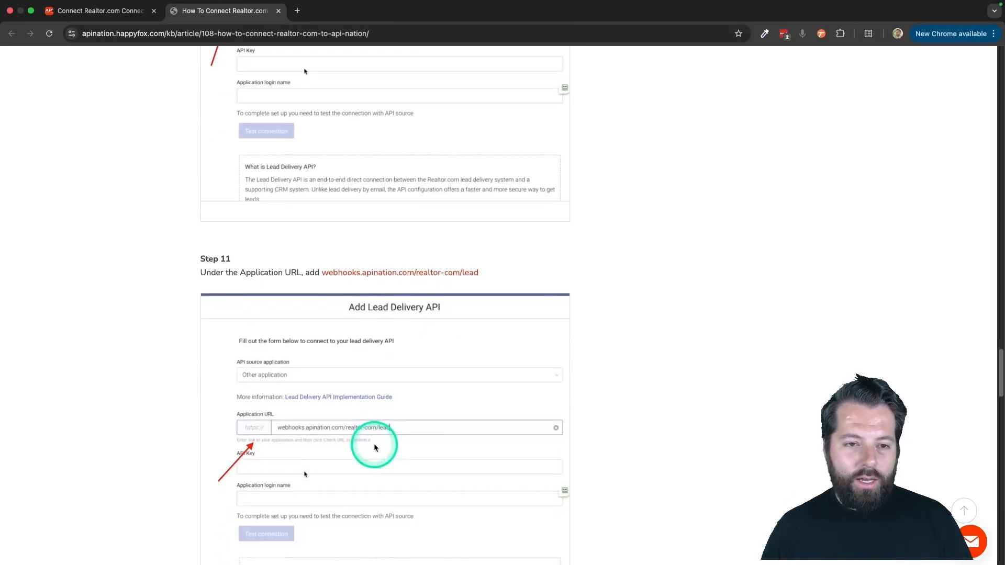
{"action": "scroll", "coordinate": [374, 444], "scroll_direction": "down", "scroll_amount": 5}
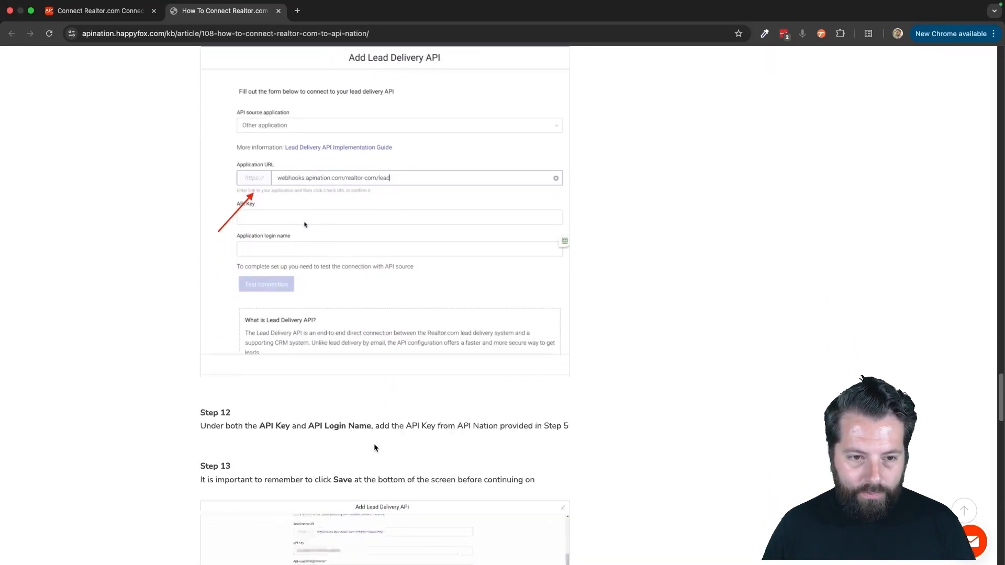
{"action": "scroll", "coordinate": [376, 448], "scroll_direction": "down", "scroll_amount": 1}
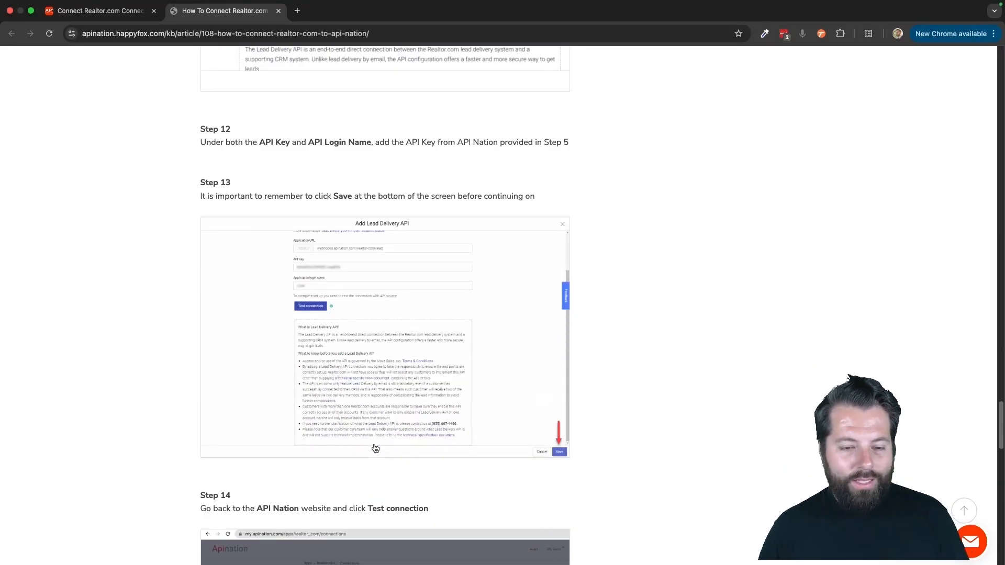
{"action": "scroll", "coordinate": [375, 449], "scroll_direction": "down", "scroll_amount": 1}
{"action": "scroll", "coordinate": [375, 448], "scroll_direction": "down", "scroll_amount": 6}
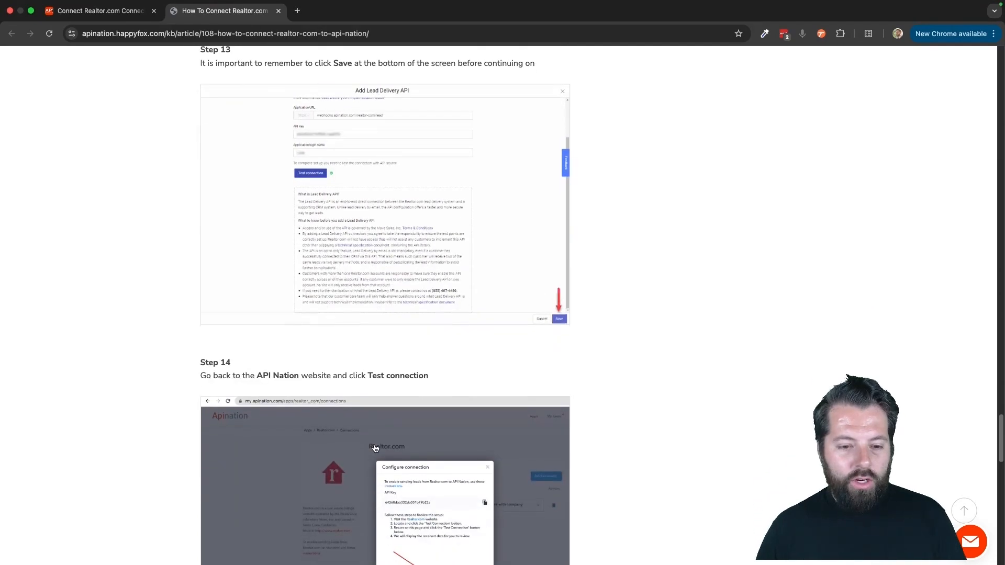
- Return to the API Nation setup, close the connection configuration, and connect the existing Realtor.com and KW Command accounts
{"action": "left_click", "coordinate": [123, 16]}
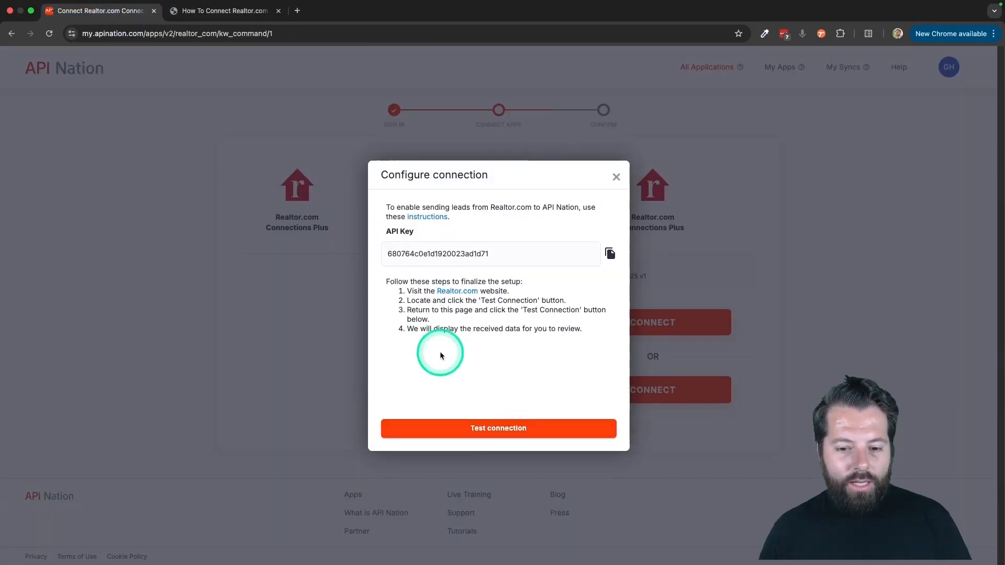
{"action": "left_click", "coordinate": [464, 426]}
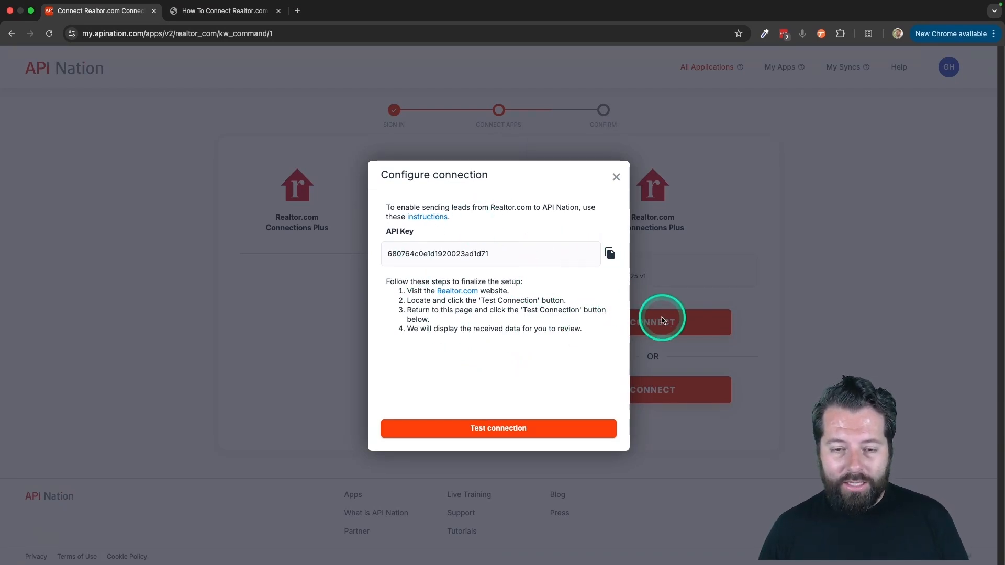
{"action": "left_click", "coordinate": [616, 177]}
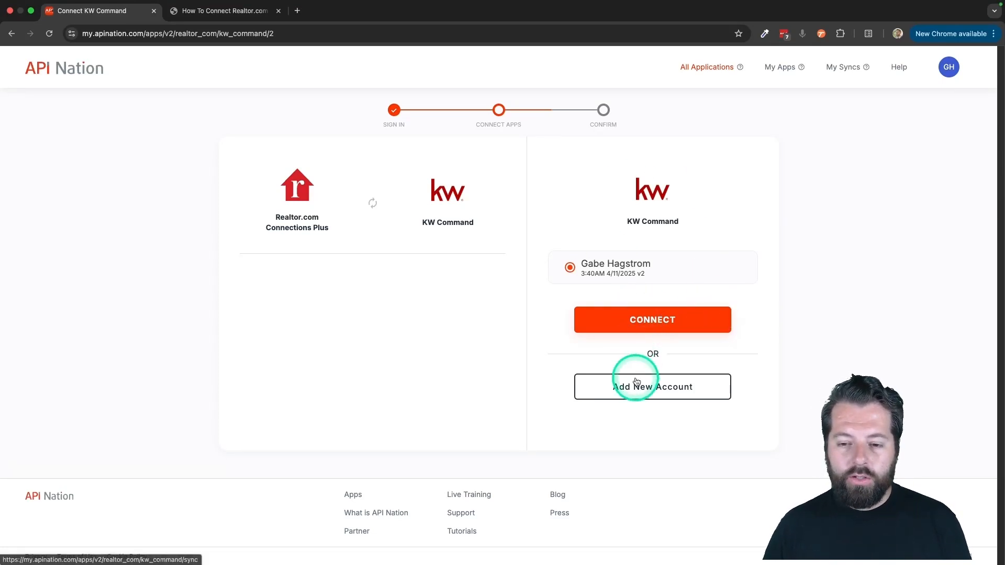
{"action": "left_click", "coordinate": [660, 320]}
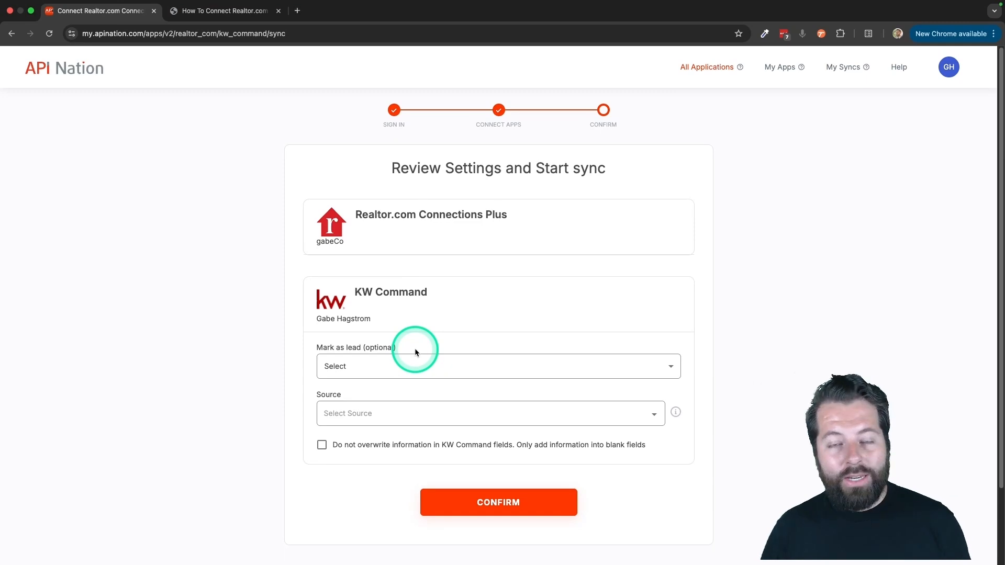
- Set the KW Command lead option to Mark as Lead when contact is created or updated
{"action": "scroll", "coordinate": [449, 373], "scroll_direction": "down", "scroll_amount": 3}
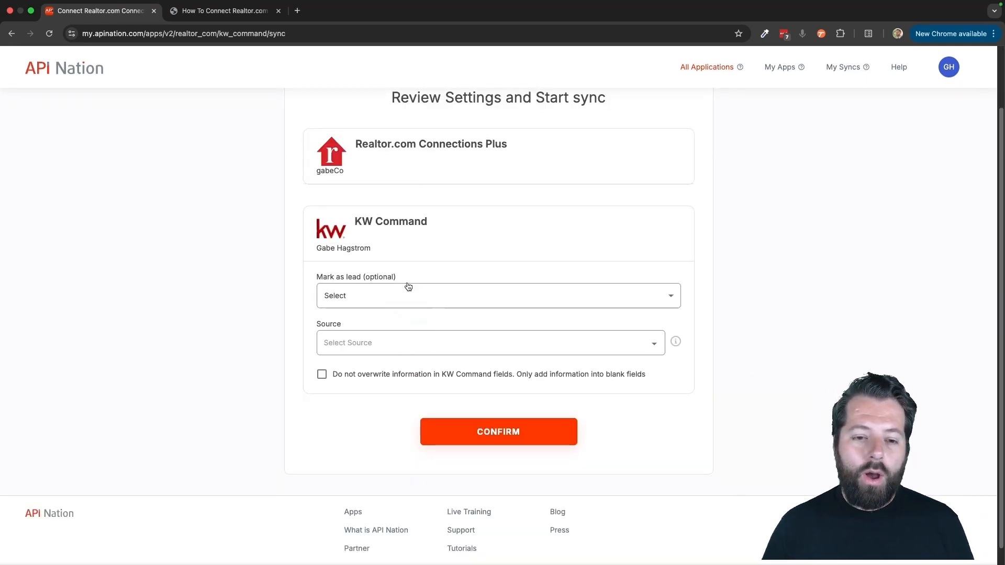
{"action": "scroll", "coordinate": [459, 313], "scroll_direction": "down", "scroll_amount": 1}
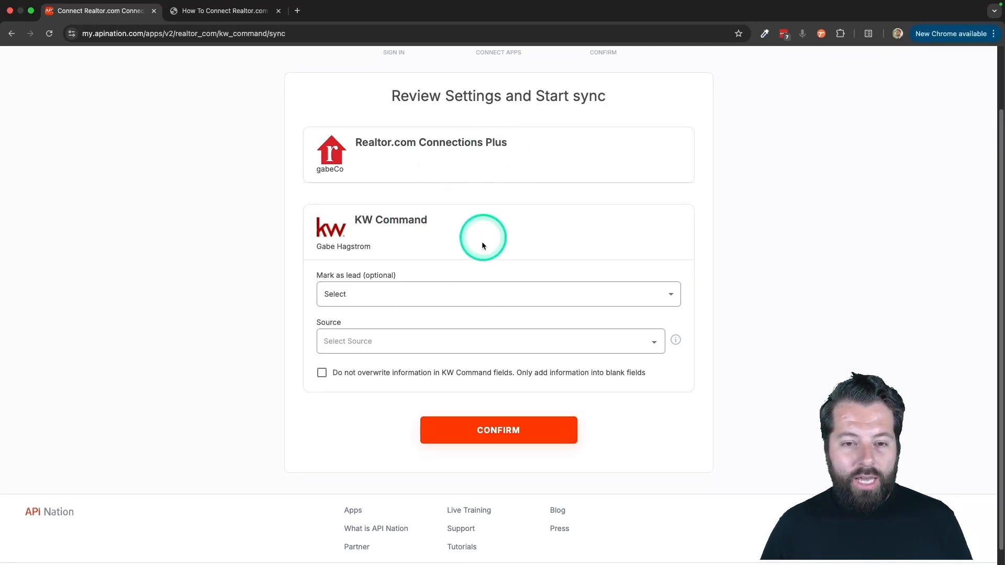
{"action": "scroll", "coordinate": [460, 228], "scroll_direction": "down", "scroll_amount": 1}
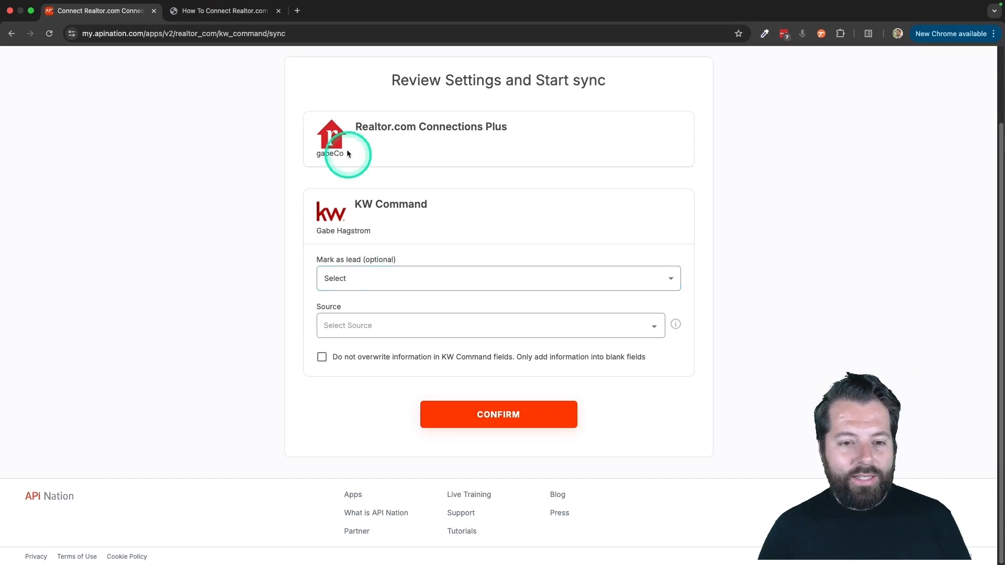
{"action": "left_click", "coordinate": [359, 283]}
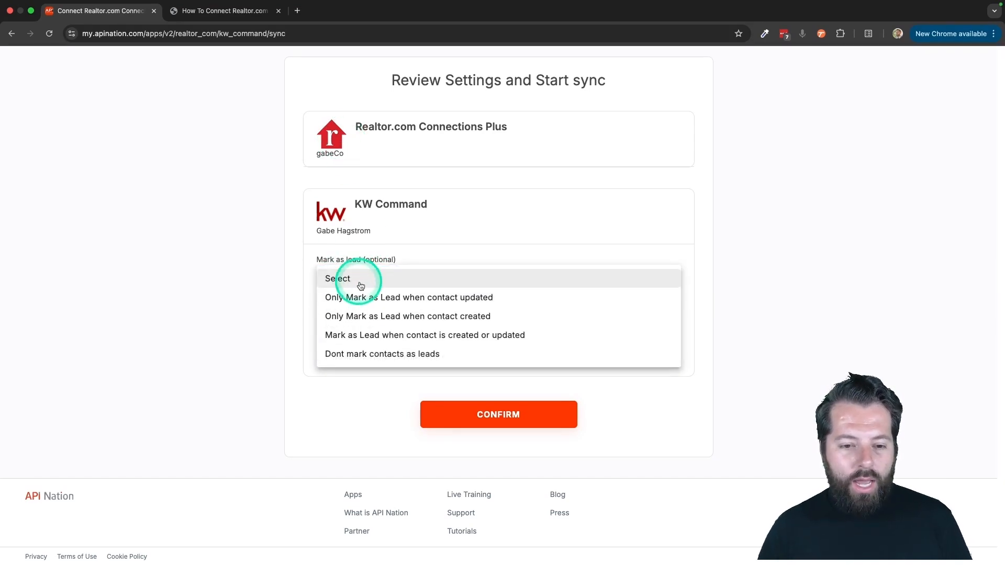
{"action": "left_click", "coordinate": [382, 335]}
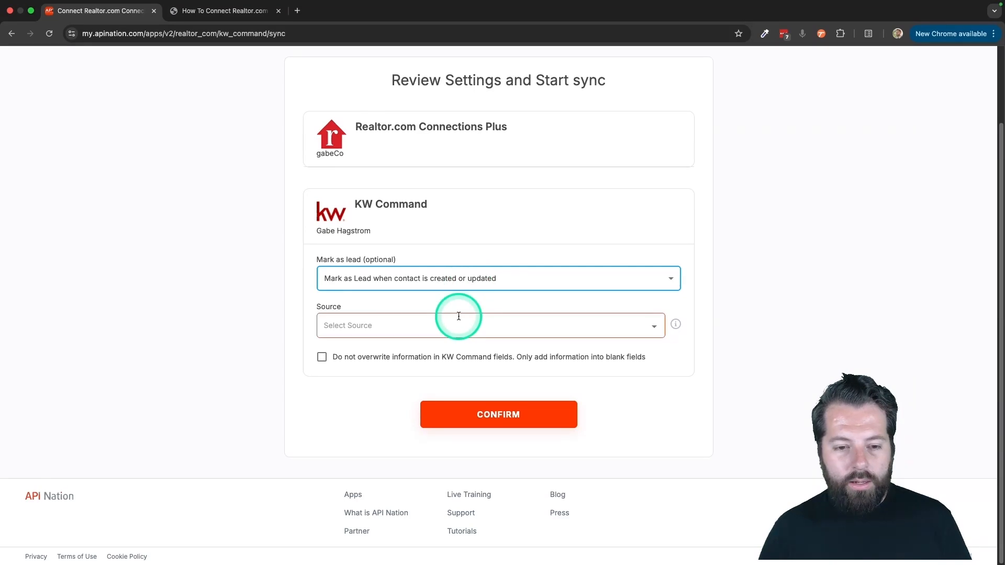
- Choose Realtor.com as the KW Command contact source and confirm the sync settings
{"action": "left_click", "coordinate": [455, 322]}
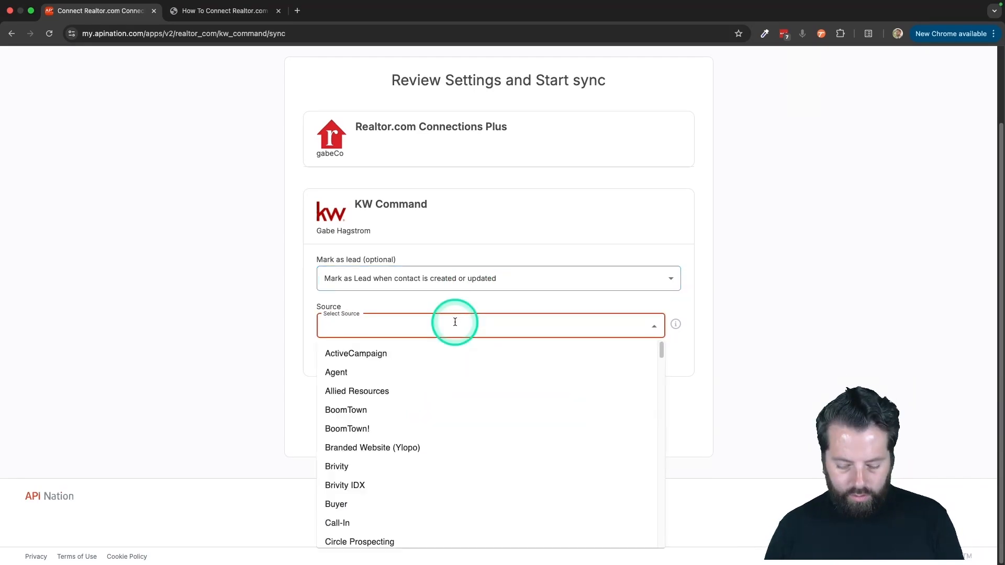
{"action": "type", "text": "real"}
{"action": "left_click", "coordinate": [411, 372]}
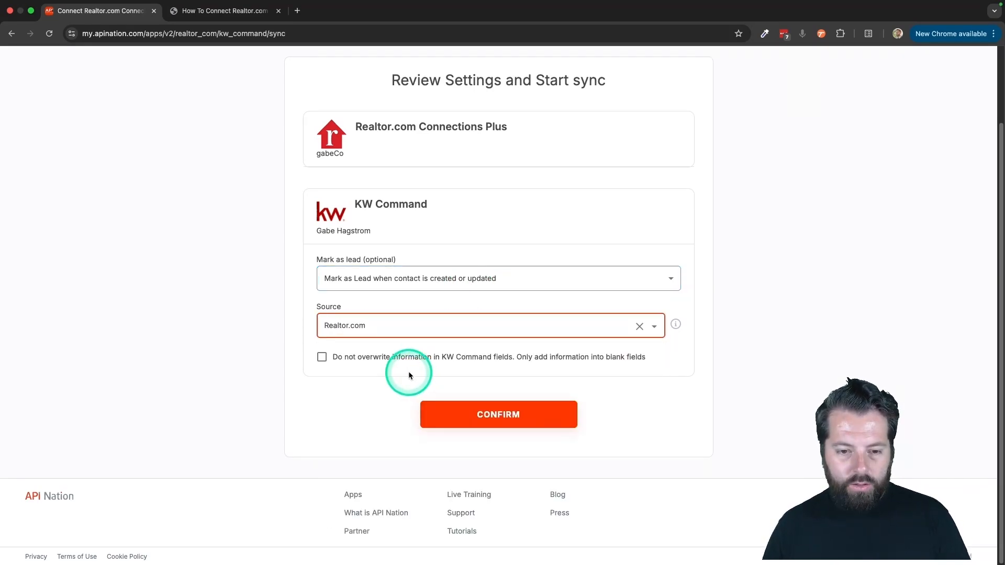
{"action": "left_click", "coordinate": [482, 418]}
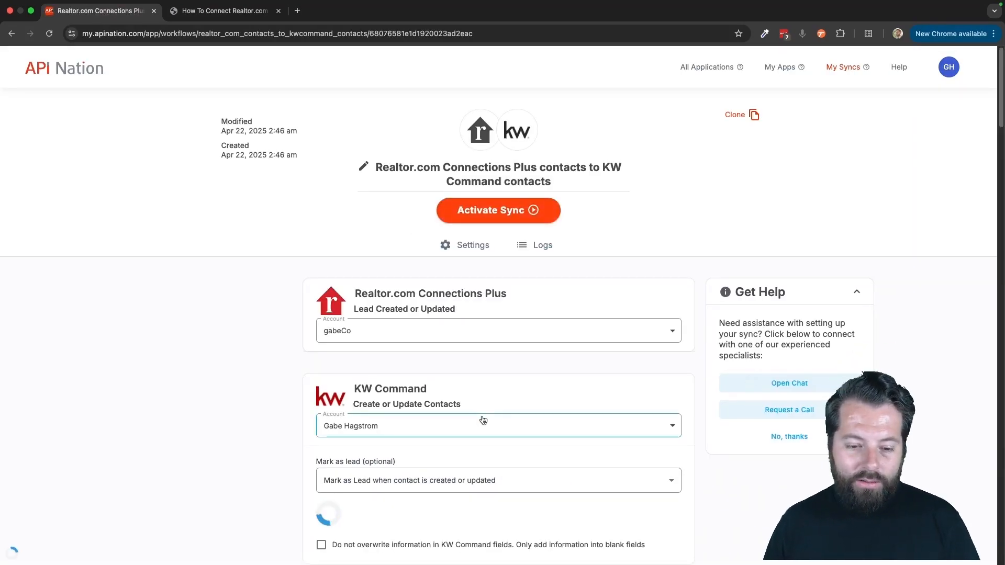
- Set the sync filter so that only leads whose Price is more than 200000 pass
{"action": "scroll", "coordinate": [483, 420], "scroll_direction": "down", "scroll_amount": 3}
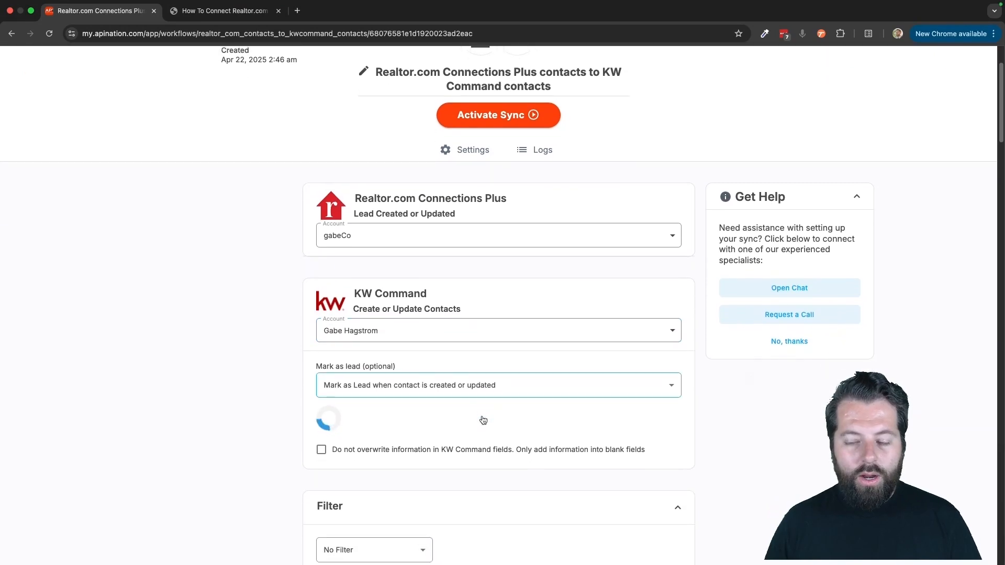
{"action": "scroll", "coordinate": [483, 420], "scroll_direction": "down", "scroll_amount": 2}
{"action": "left_click", "coordinate": [487, 209]}
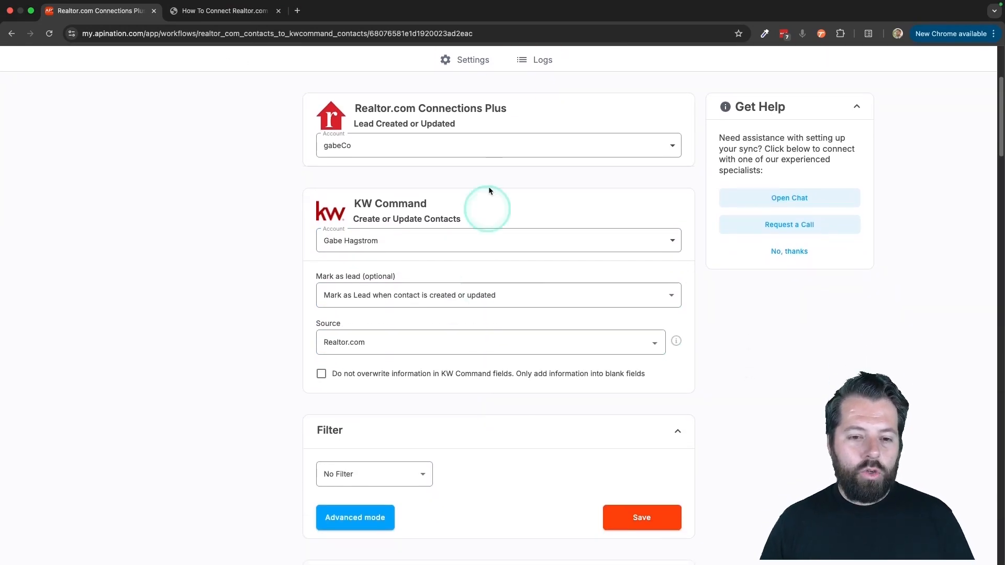
{"action": "scroll", "coordinate": [532, 287], "scroll_direction": "down", "scroll_amount": 3}
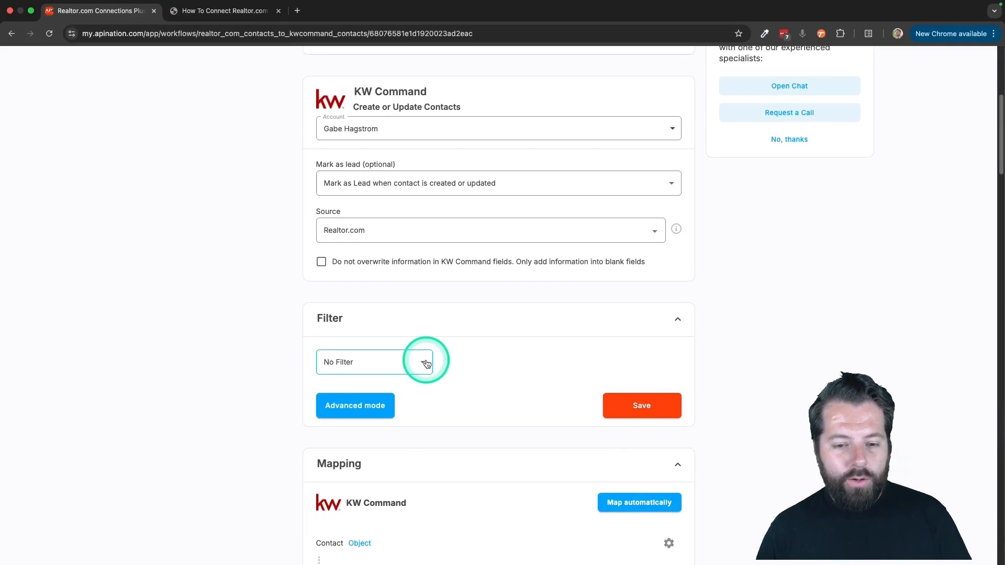
{"action": "scroll", "coordinate": [426, 363], "scroll_direction": "down", "scroll_amount": 2}
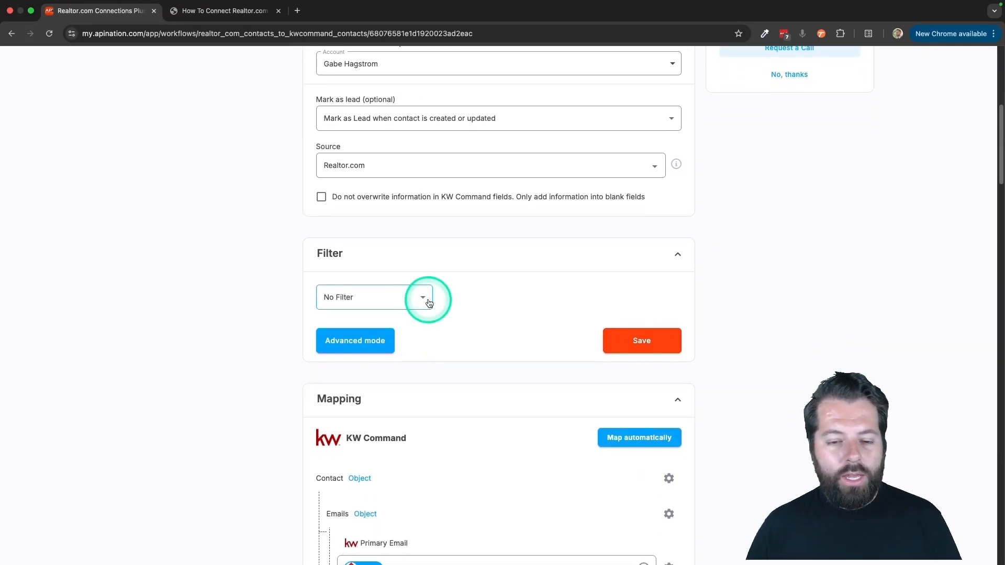
{"action": "left_click", "coordinate": [427, 298]}
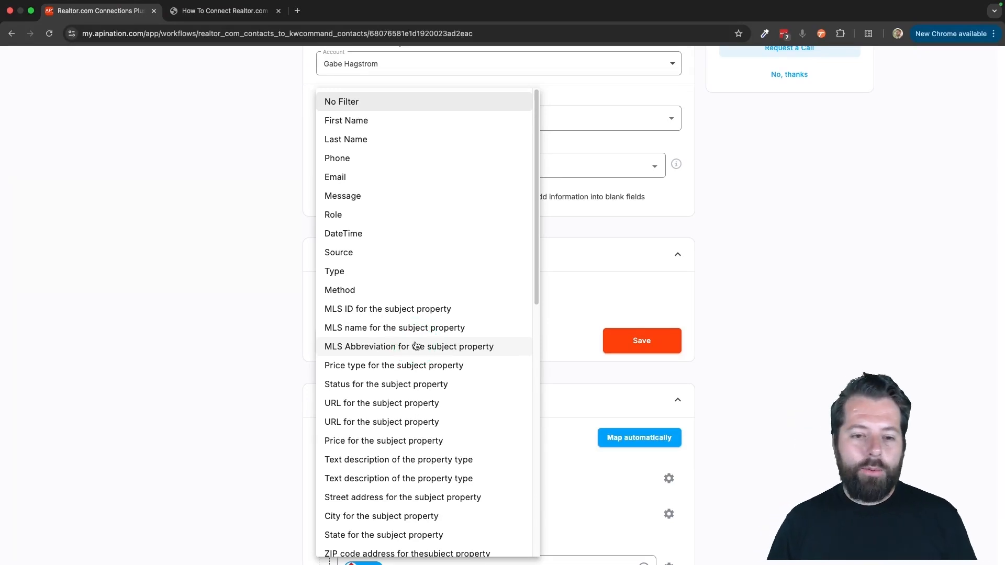
{"action": "scroll", "coordinate": [416, 345], "scroll_direction": "down", "scroll_amount": 5}
{"action": "left_click", "coordinate": [416, 343]}
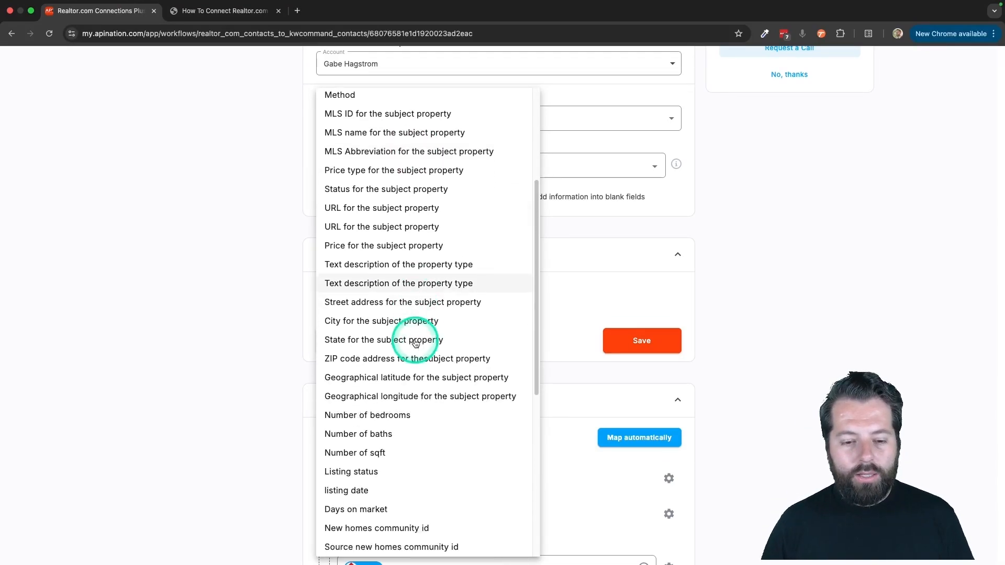
{"action": "scroll", "coordinate": [415, 343], "scroll_direction": "down", "scroll_amount": 9}
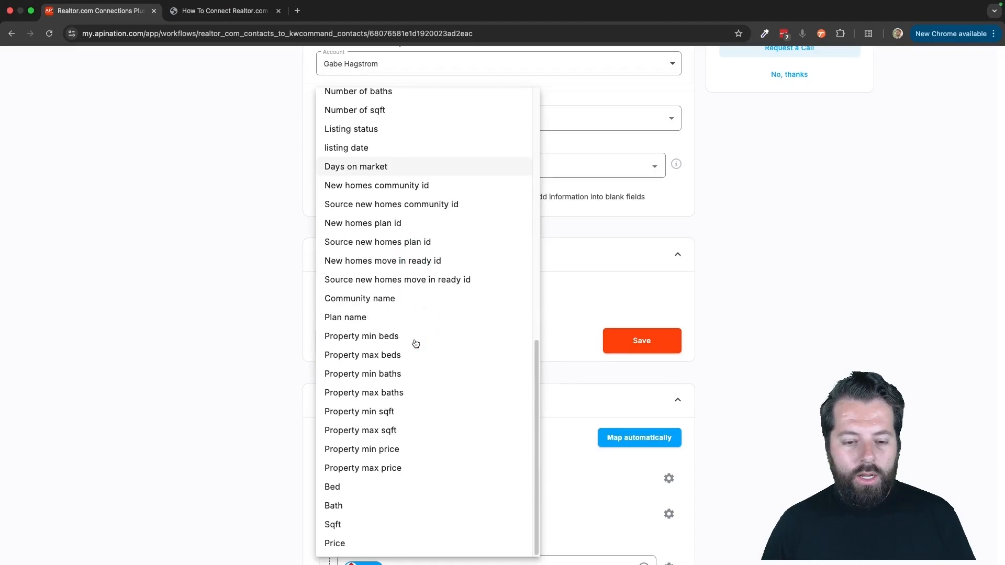
{"action": "left_click", "coordinate": [387, 542]}
{"action": "left_click", "coordinate": [535, 303]}
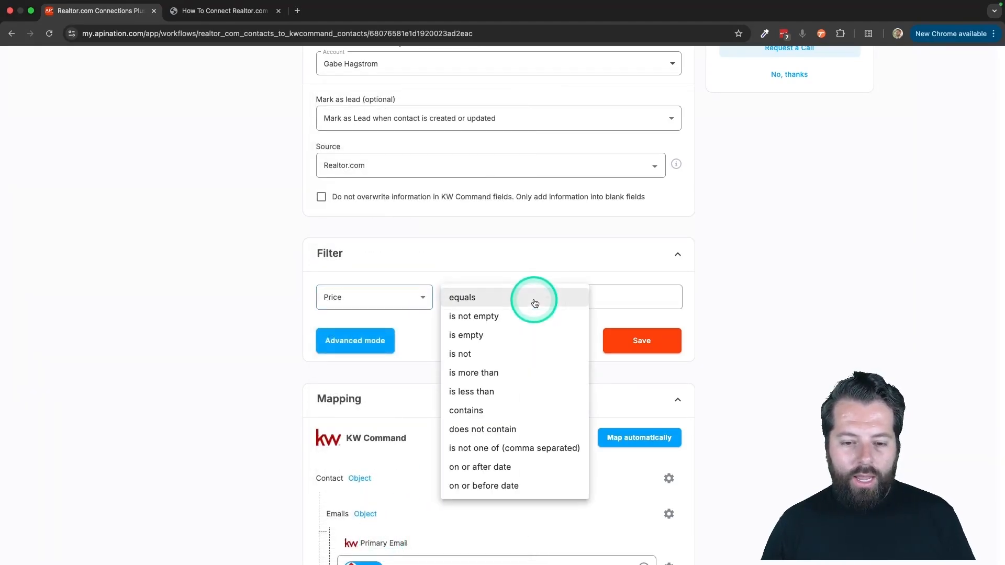
{"action": "left_click", "coordinate": [477, 374]}
{"action": "left_click", "coordinate": [603, 297]}
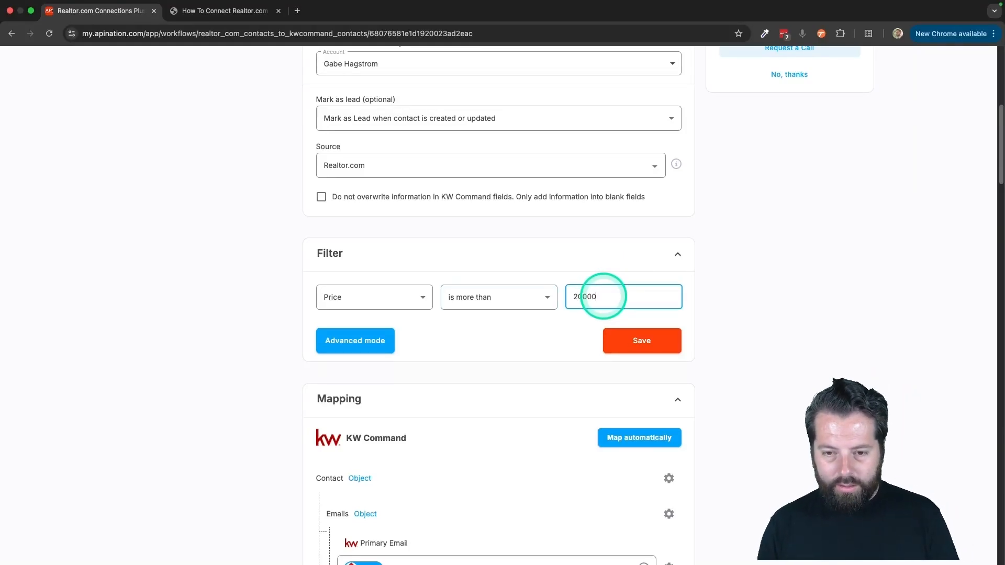
- Reset the sync filter to No Filter
{"action": "left_click", "coordinate": [416, 299]}
{"action": "scroll", "coordinate": [340, 231], "scroll_direction": "up", "scroll_amount": 10}
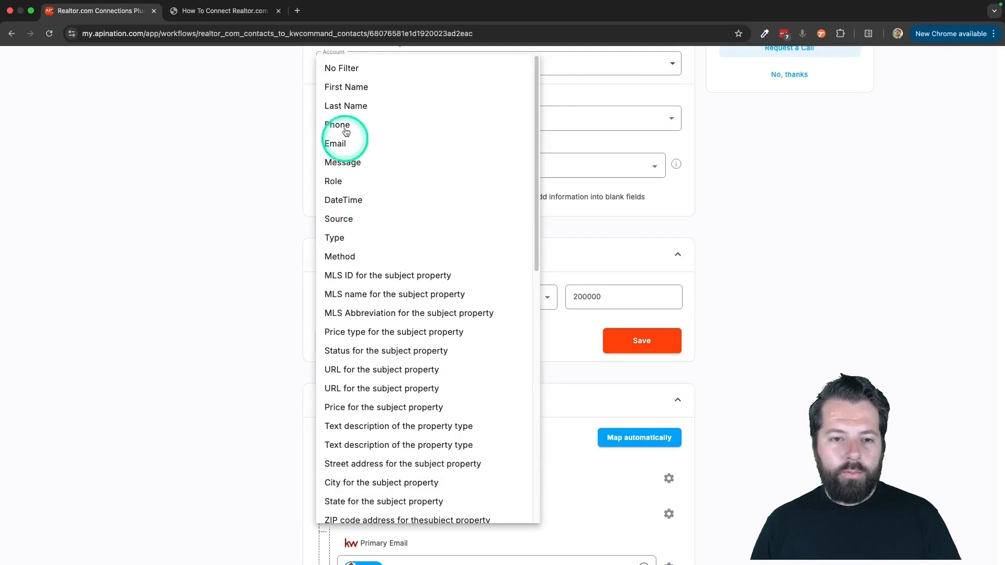
{"action": "left_click", "coordinate": [337, 68]}
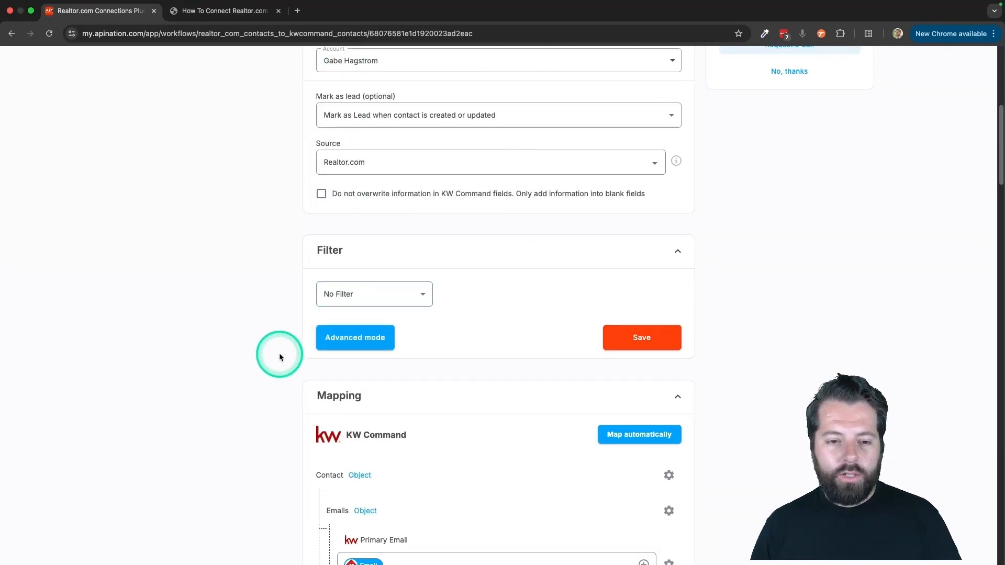
- Review the contact field mapping and map the Realtor.com Message field to the KW Command Description
{"action": "scroll", "coordinate": [278, 353], "scroll_direction": "down", "scroll_amount": 4}
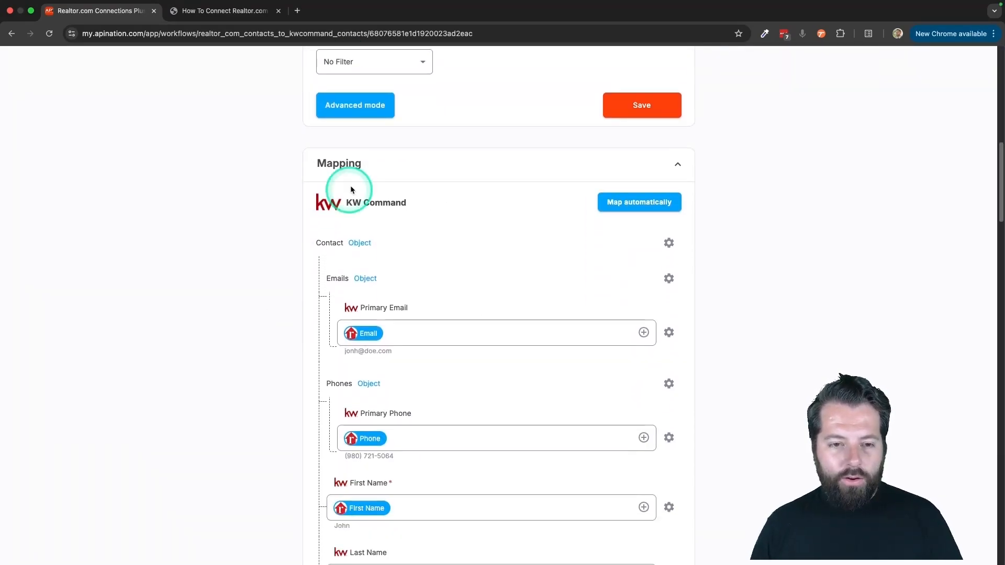
{"action": "scroll", "coordinate": [381, 240], "scroll_direction": "down", "scroll_amount": 3}
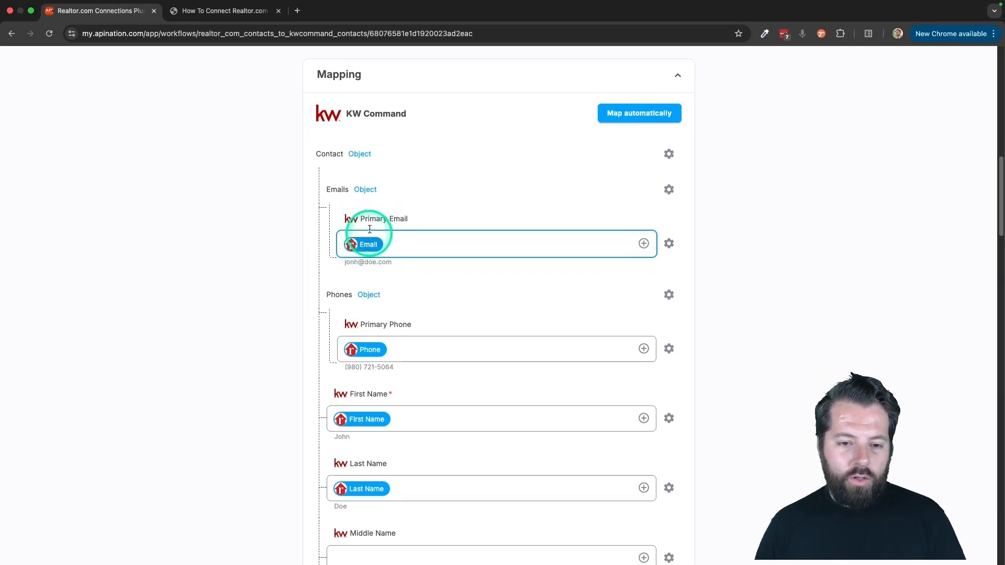
{"action": "scroll", "coordinate": [375, 283], "scroll_direction": "down", "scroll_amount": 1}
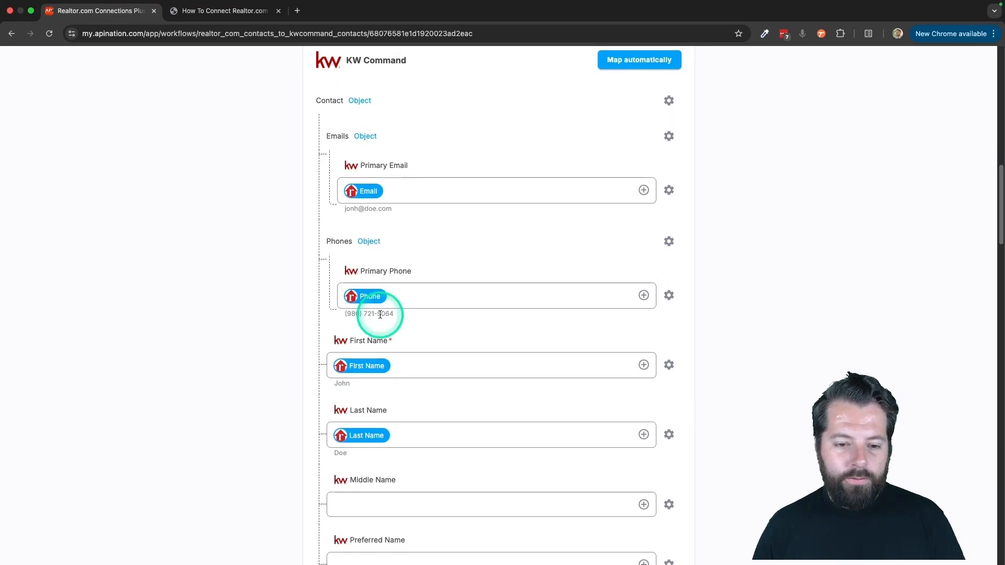
{"action": "scroll", "coordinate": [380, 314], "scroll_direction": "down", "scroll_amount": 1}
{"action": "scroll", "coordinate": [362, 334], "scroll_direction": "down", "scroll_amount": 6}
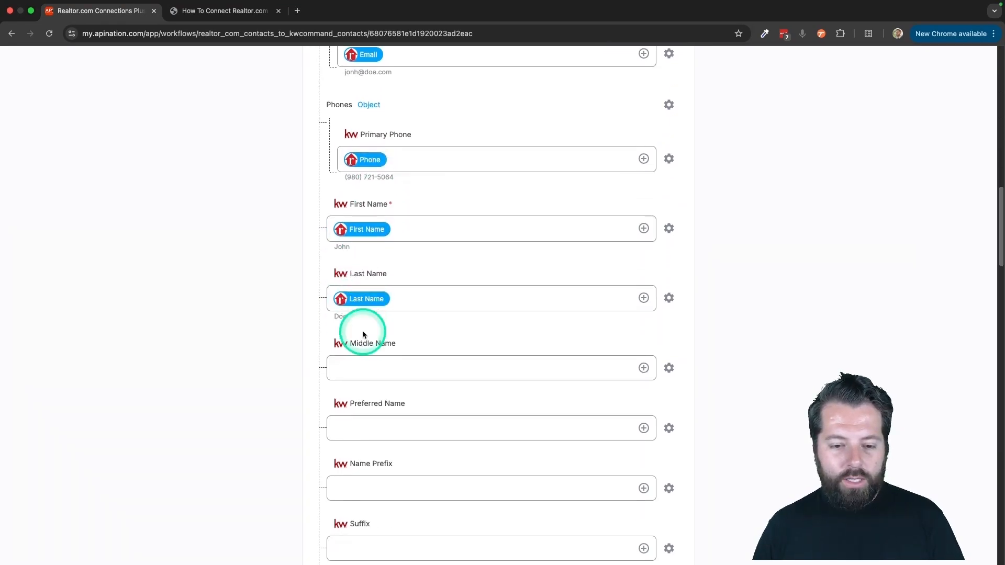
{"action": "scroll", "coordinate": [363, 331], "scroll_direction": "down", "scroll_amount": 3}
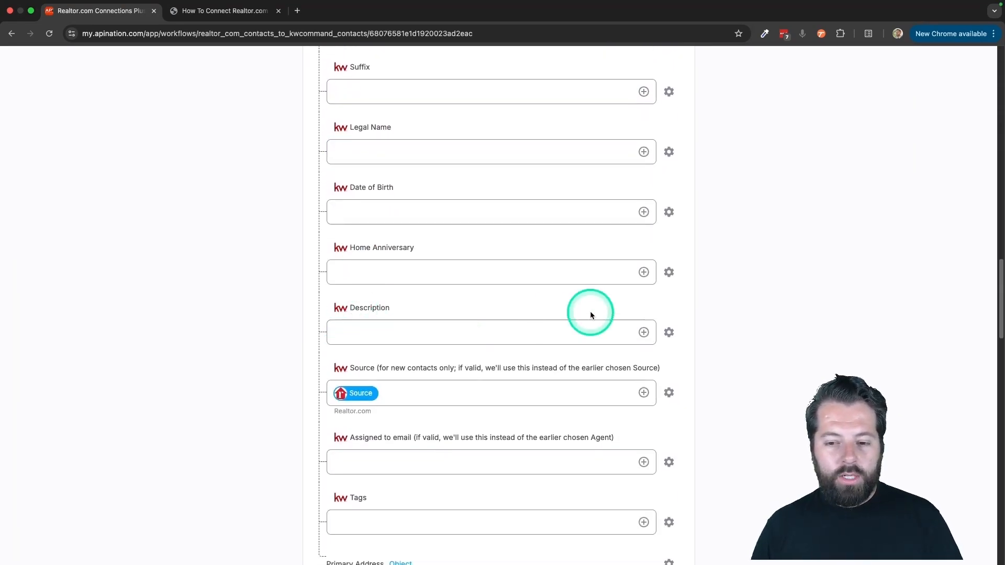
{"action": "left_click", "coordinate": [644, 333]}
{"action": "scroll", "coordinate": [498, 440], "scroll_direction": "down", "scroll_amount": 2}
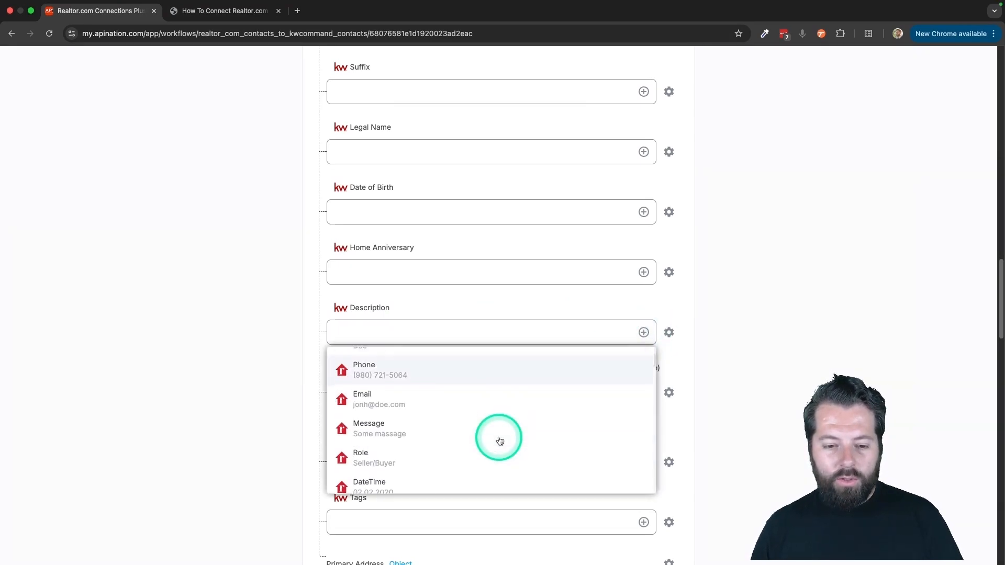
{"action": "left_click", "coordinate": [405, 432]}
- Append the text "Role:" followed by the Realtor.com Role field to the Description mapping after Message
{"action": "scroll", "coordinate": [427, 378], "scroll_direction": "down", "scroll_amount": 2}
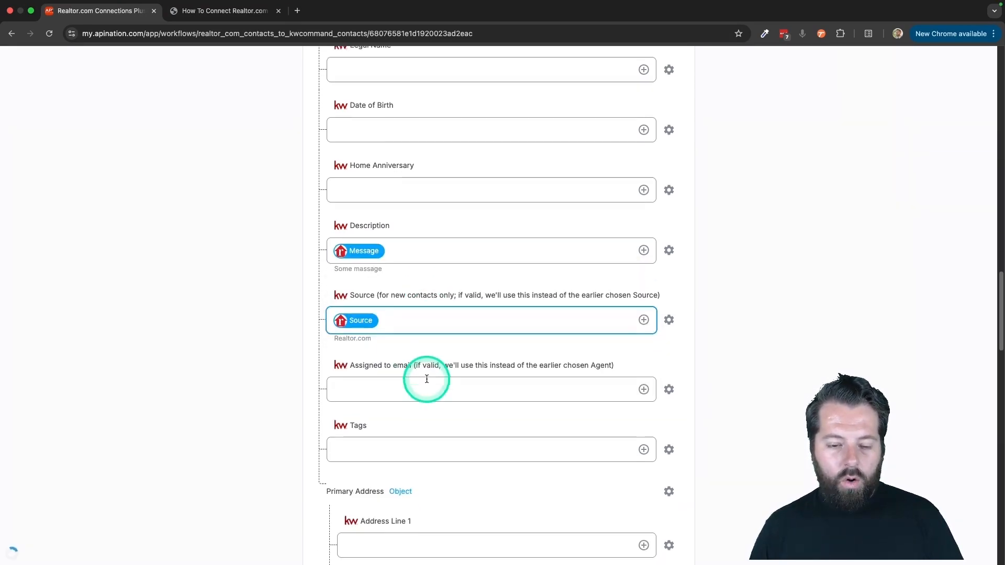
{"action": "left_click", "coordinate": [436, 211]}
{"action": "left_click", "coordinate": [339, 213]}
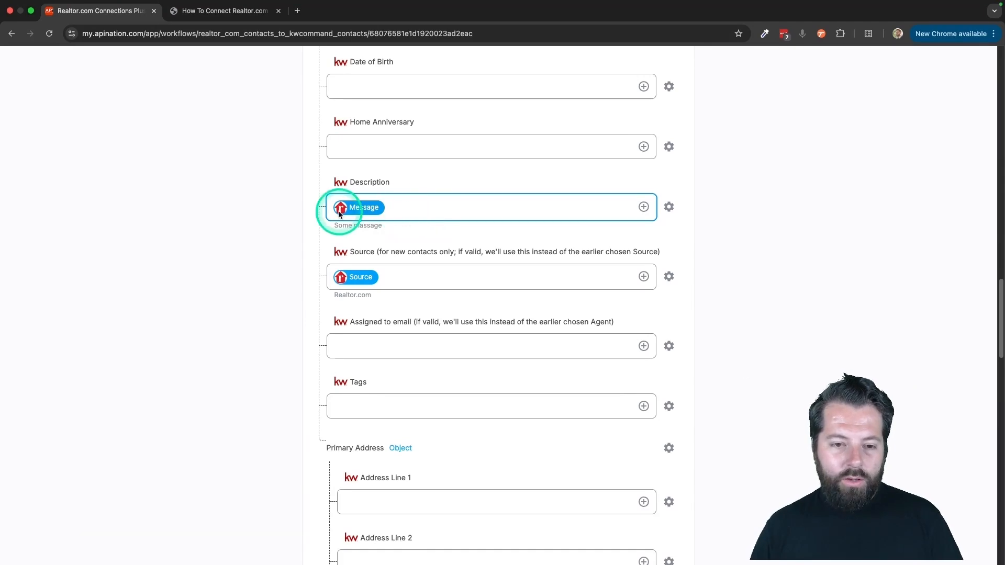
{"action": "left_click", "coordinate": [410, 204]}
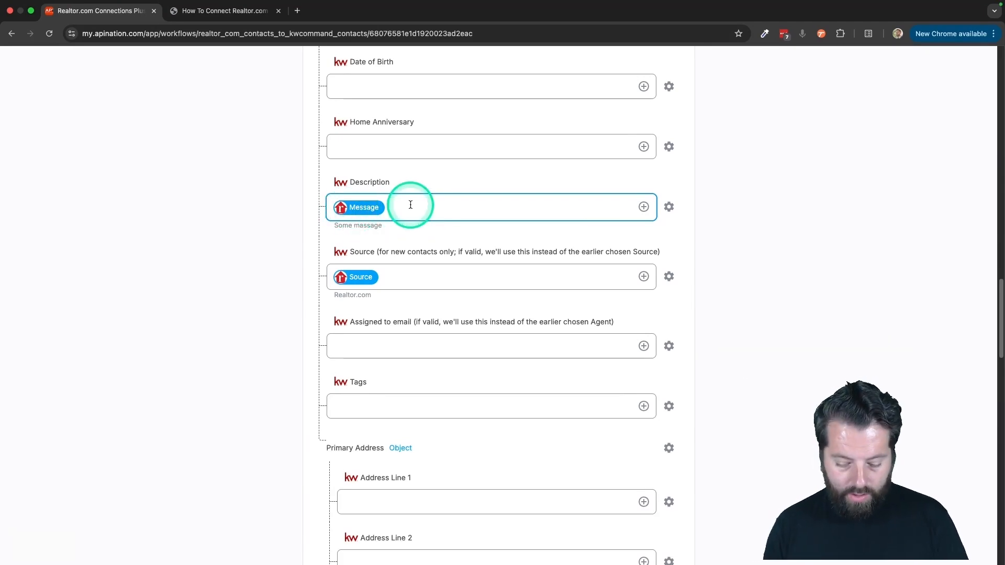
{"action": "left_click", "coordinate": [643, 207]}
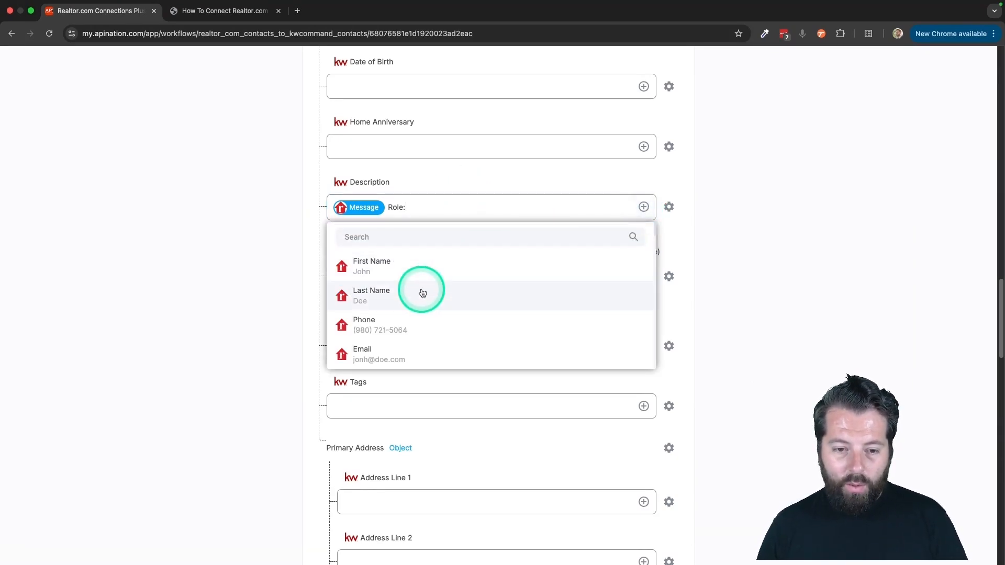
{"action": "scroll", "coordinate": [422, 292], "scroll_direction": "down", "scroll_amount": 3}
{"action": "left_click", "coordinate": [391, 296]}
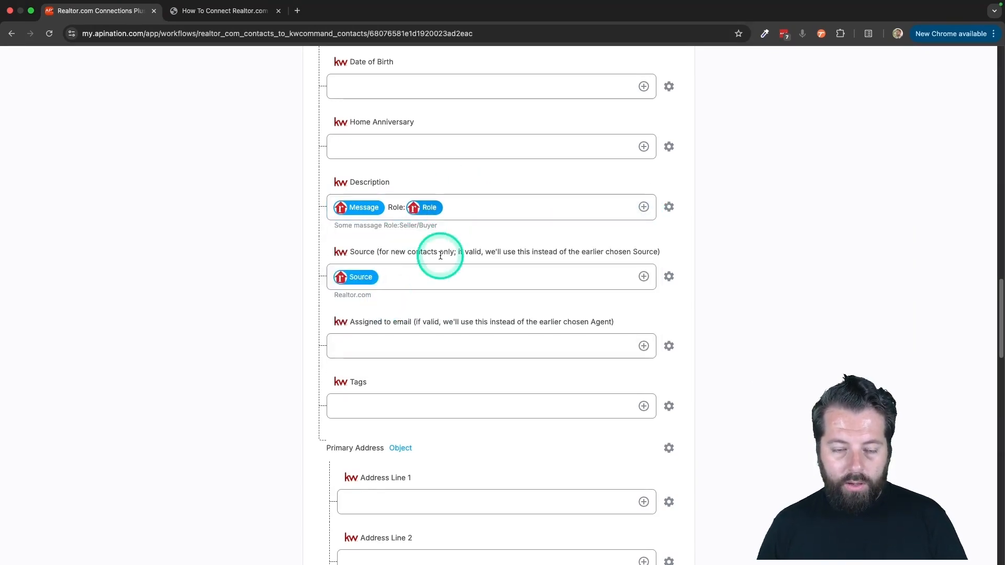
- Check which Realtor.com fields are available for the KW Command Tags mapping and set Tags to the fixed text "realtor.com"
{"action": "scroll", "coordinate": [433, 316], "scroll_direction": "down", "scroll_amount": 3}
{"action": "left_click", "coordinate": [371, 318]}
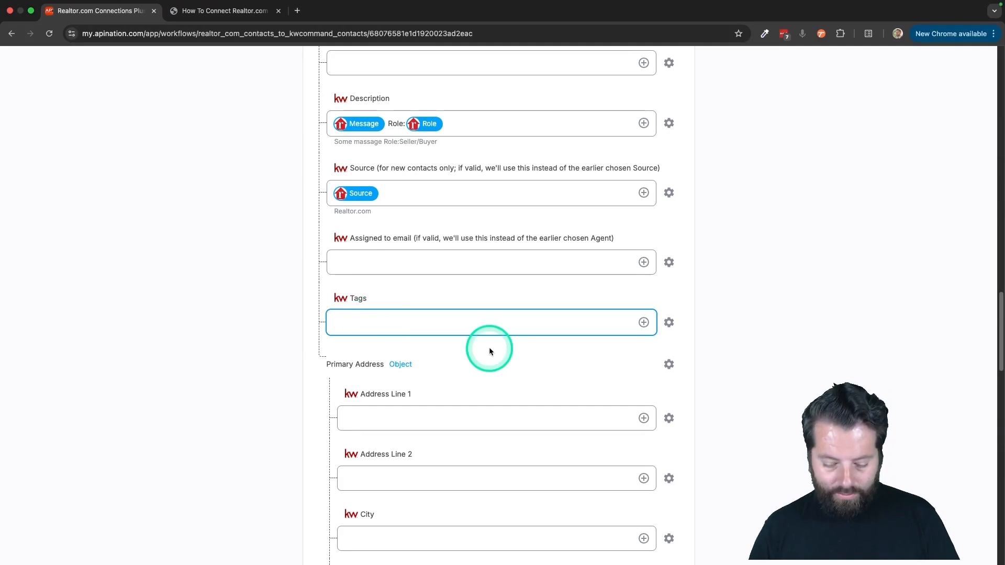
{"action": "left_click", "coordinate": [644, 323]}
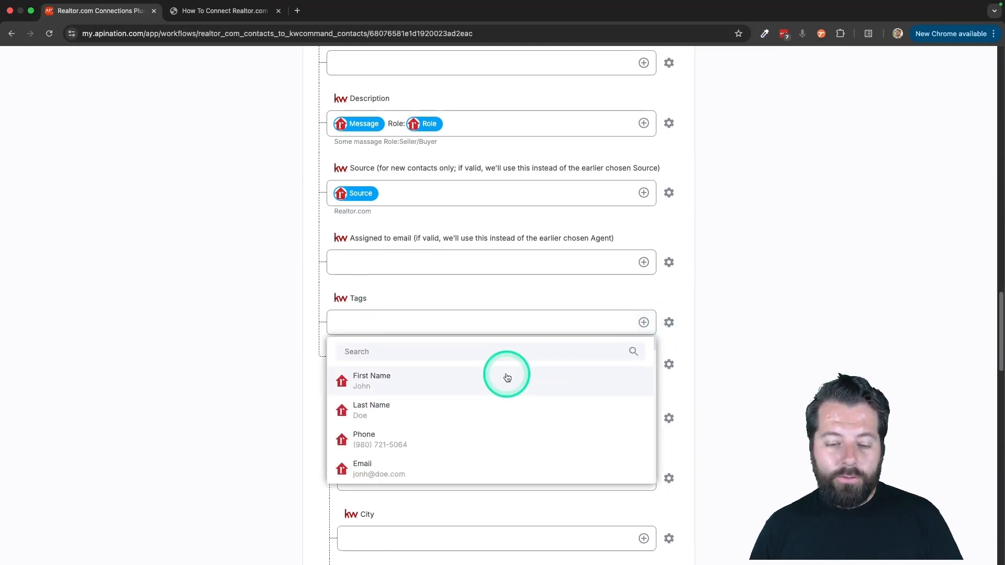
{"action": "scroll", "coordinate": [457, 399], "scroll_direction": "down", "scroll_amount": 3}
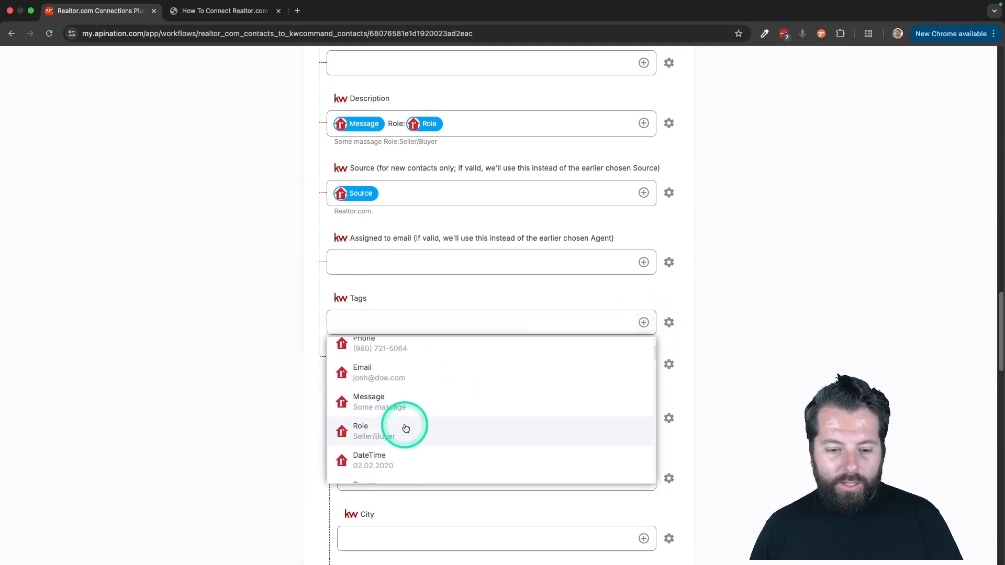
{"action": "scroll", "coordinate": [388, 420], "scroll_direction": "down", "scroll_amount": 2}
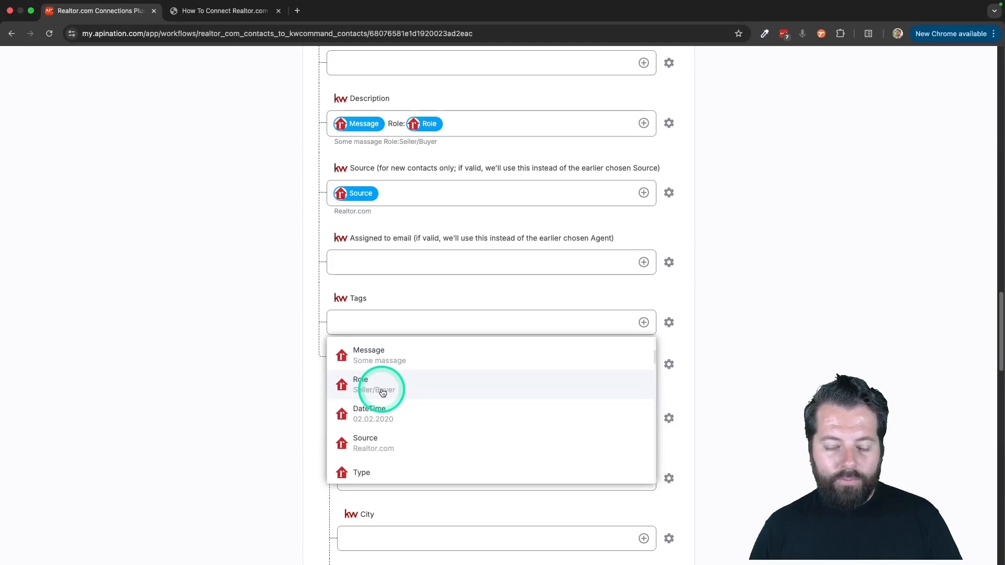
{"action": "scroll", "coordinate": [379, 443], "scroll_direction": "down", "scroll_amount": 2}
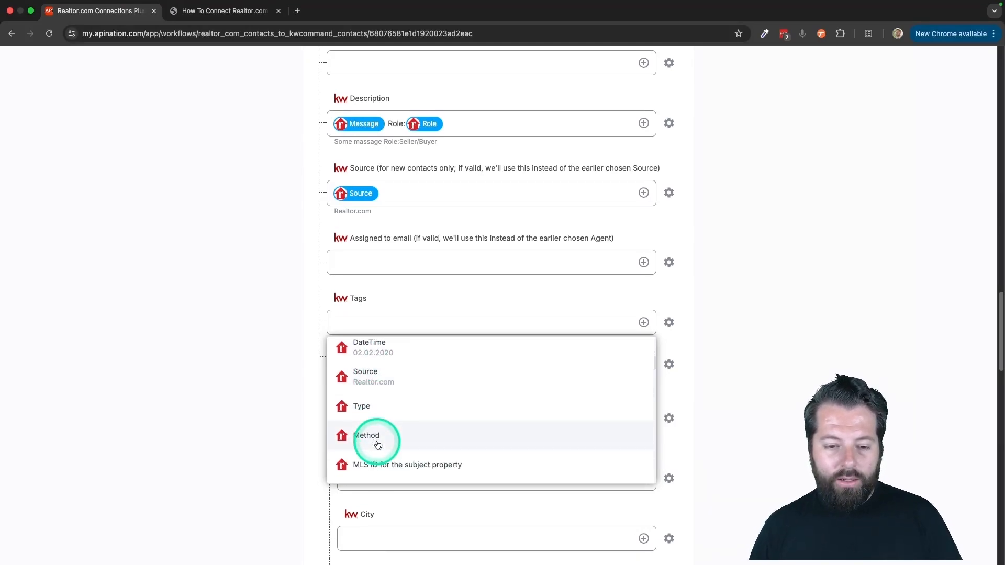
{"action": "left_click", "coordinate": [421, 314]}
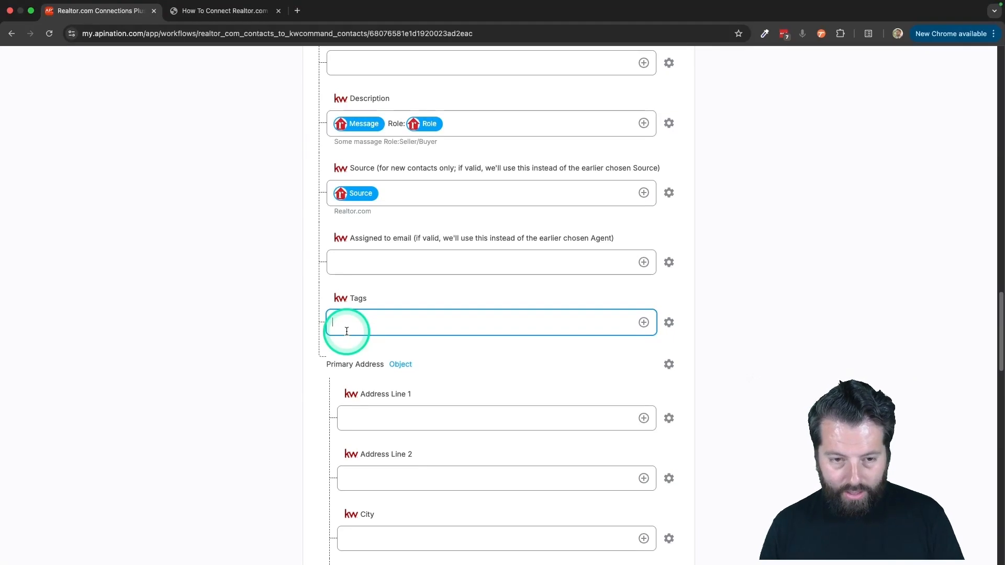
{"action": "type", "text": "realtor.com"}
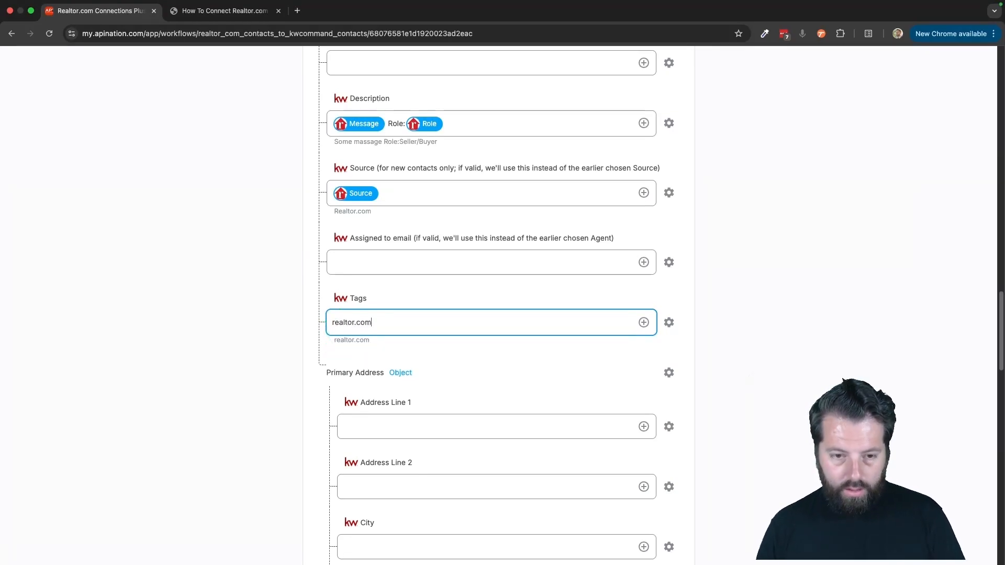
- Look over the Primary Address and Note mappings and activate the Realtor.com Connections Plus contacts to KW Command contacts sync
{"action": "scroll", "coordinate": [518, 388], "scroll_direction": "down", "scroll_amount": 5}
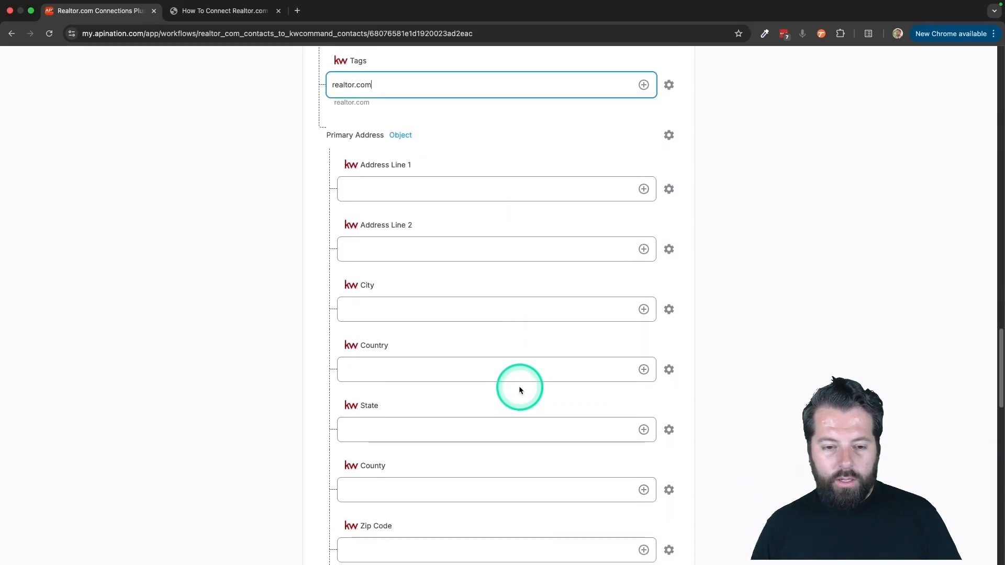
{"action": "scroll", "coordinate": [519, 387], "scroll_direction": "down", "scroll_amount": 5}
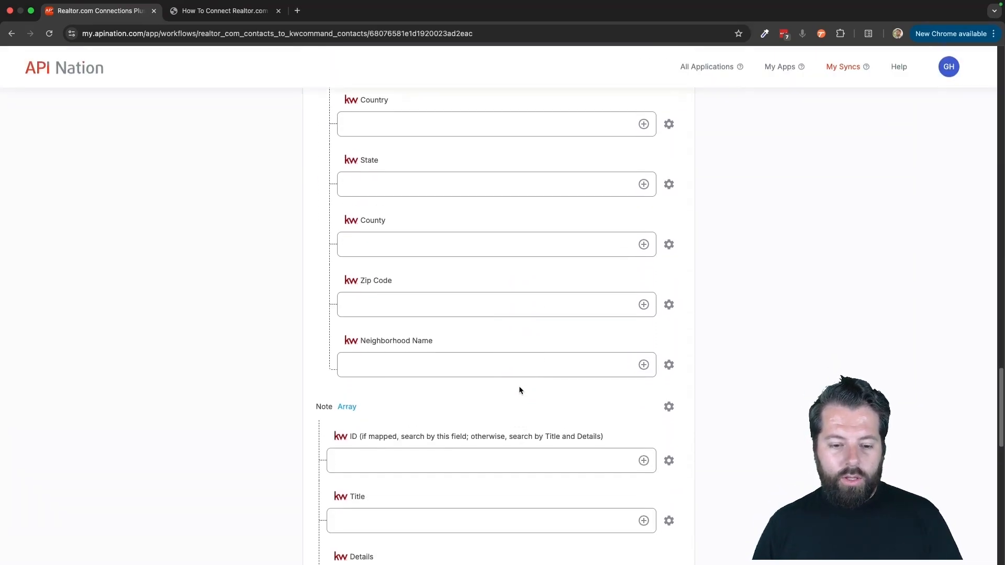
{"action": "scroll", "coordinate": [519, 388], "scroll_direction": "up", "scroll_amount": 20}
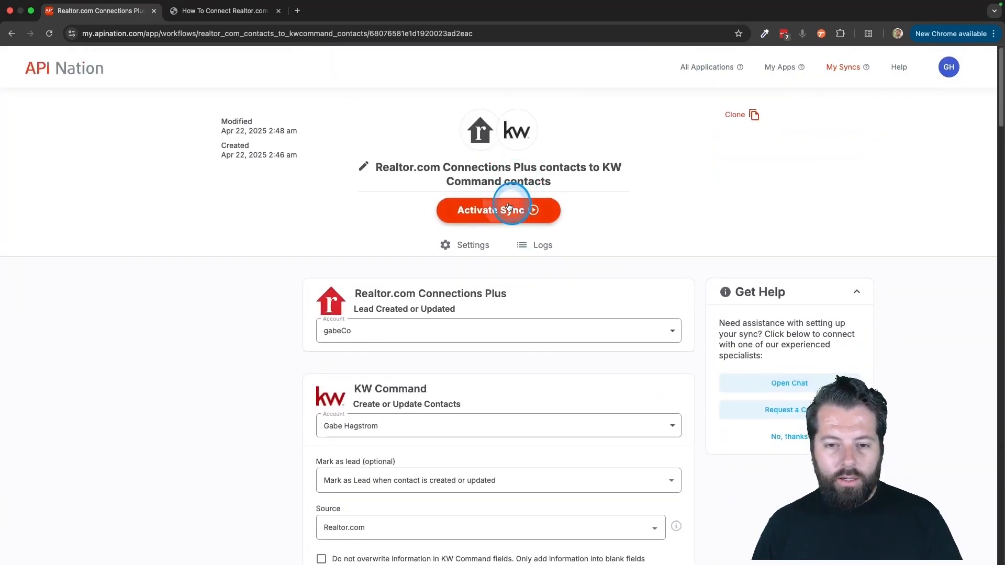
{"action": "left_click", "coordinate": [509, 208]}
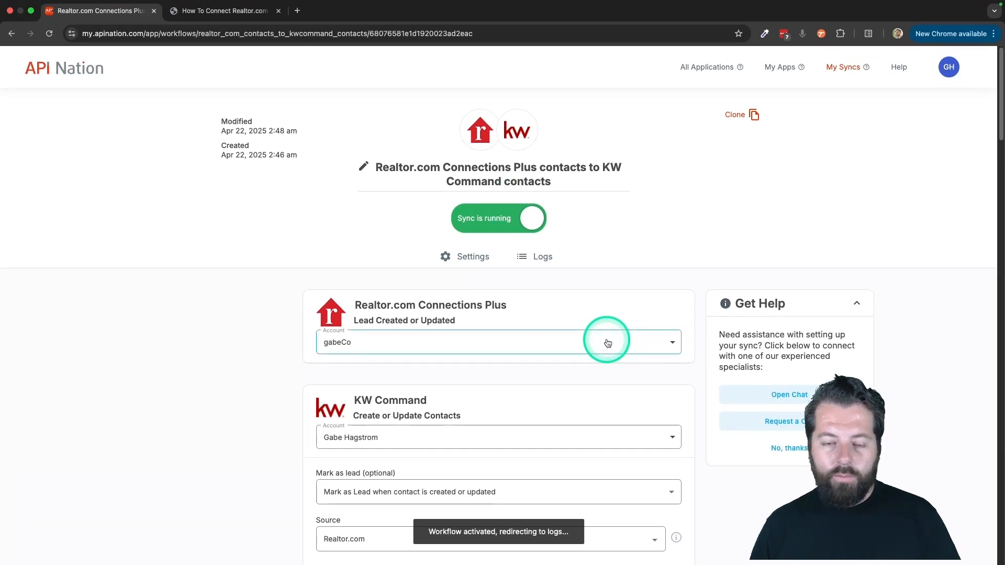